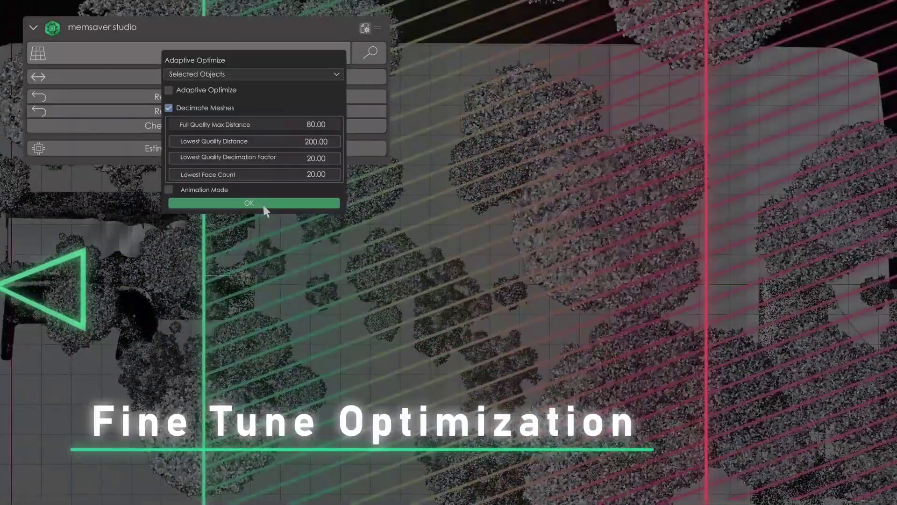
# Step: Decimate the selected objects adaptively with full quality distance 80, lowest quality distance 200, decimation factor 20 and lowest face count 20
pyautogui.click(263, 202)
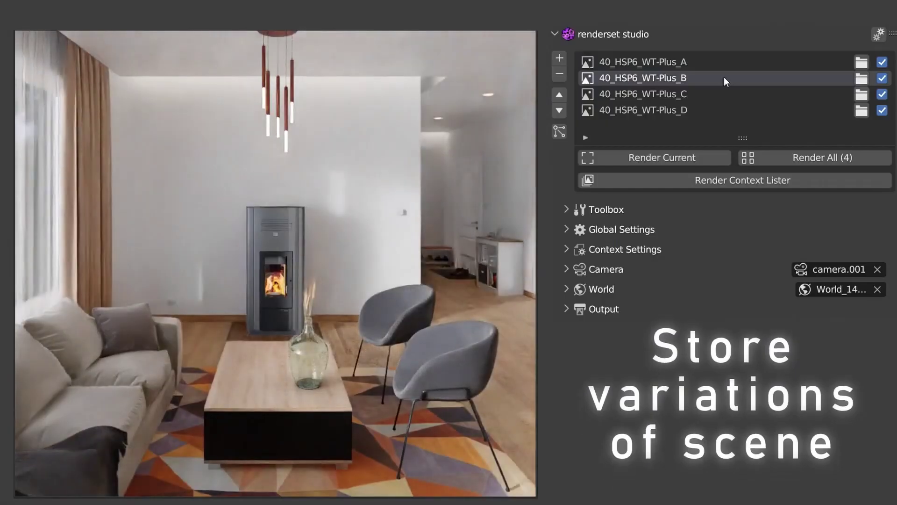
# Step: Switch the interior scene to the stored render context 40_HSP6_WT-Plus_C
pyautogui.click(726, 93)
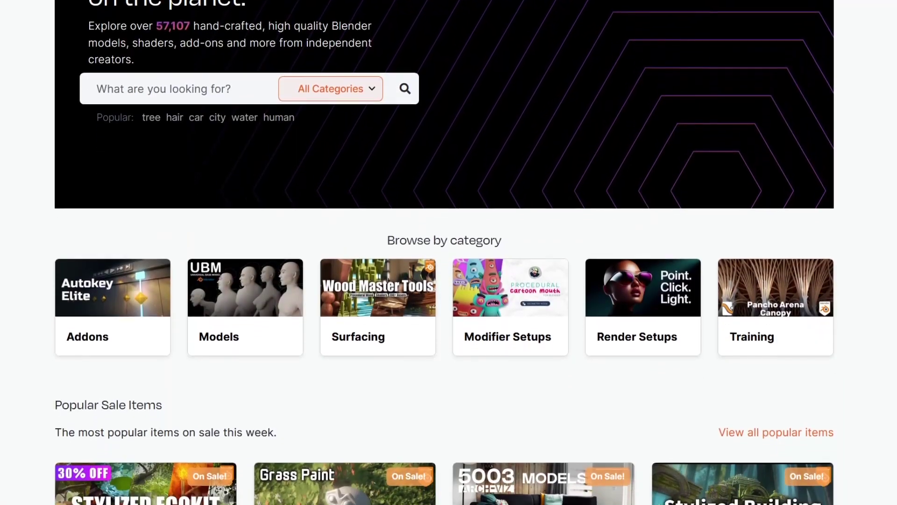
# Step: Browse the marketplace's popular sale items, top-rated products and further discounted Blender add-ons, checking their names, creators and prices
pyautogui.scroll(-3, 449, 252)
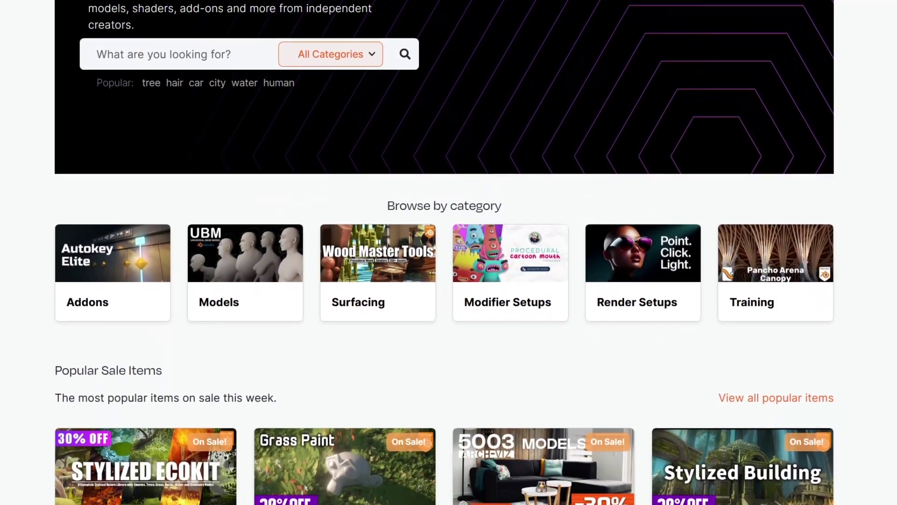
pyautogui.scroll(-3, 449, 252)
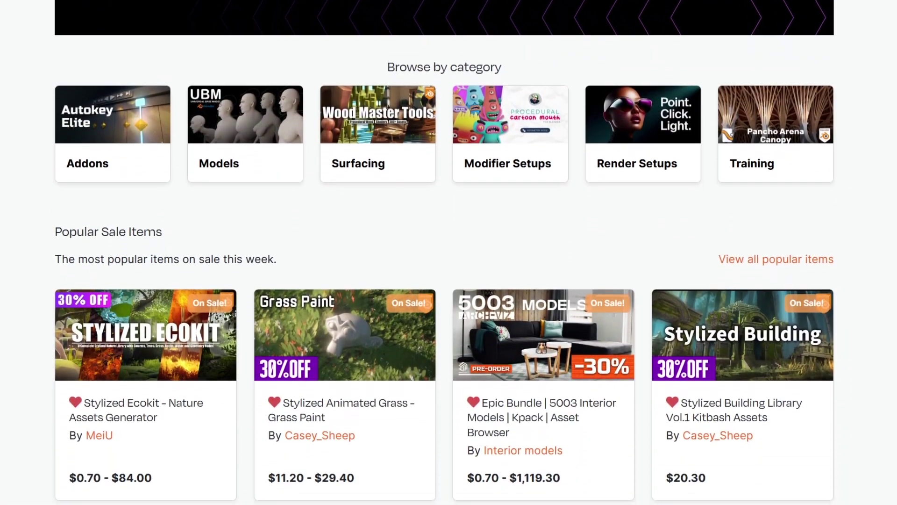
pyautogui.scroll(-3, 449, 253)
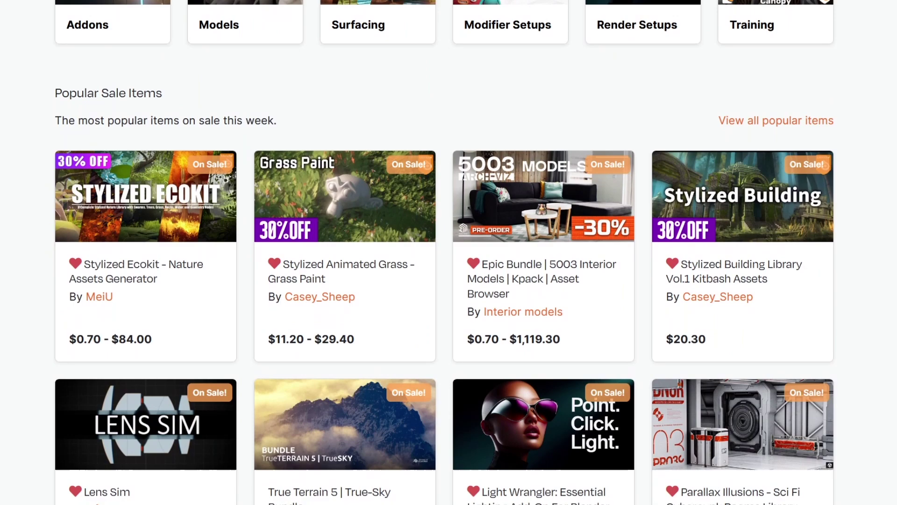
pyautogui.scroll(-3, 448, 252)
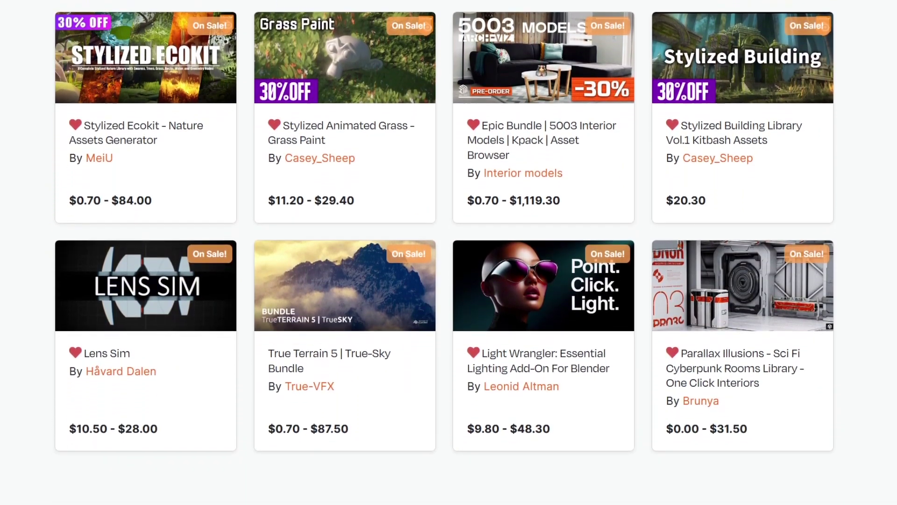
pyautogui.scroll(-3, 449, 253)
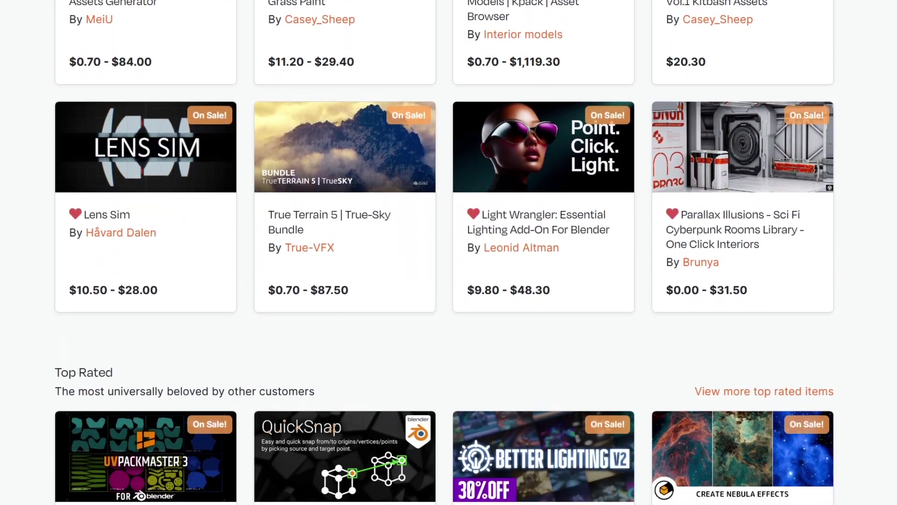
pyautogui.scroll(-3, 448, 253)
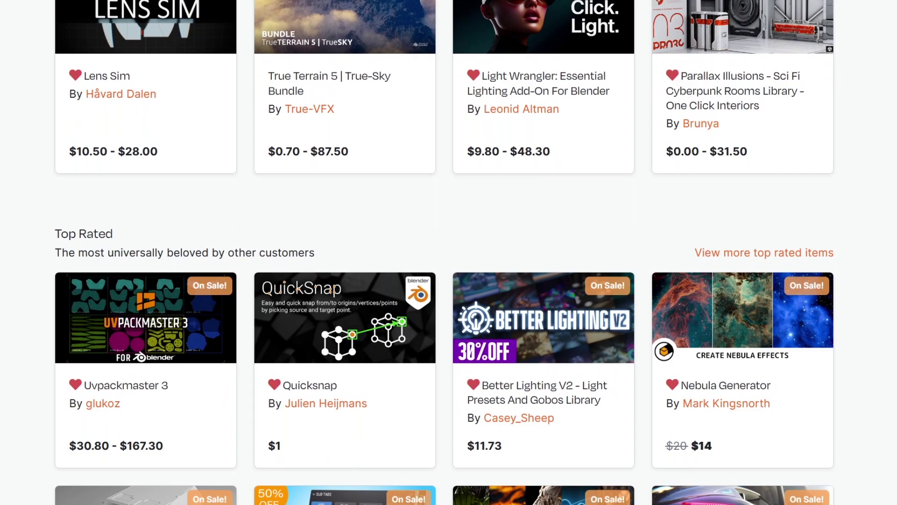
pyautogui.scroll(-1, 449, 253)
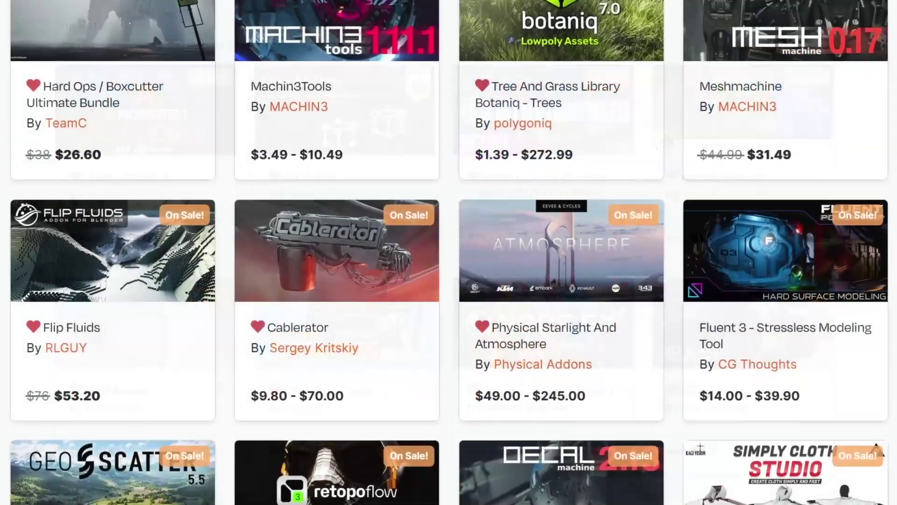
pyautogui.scroll(-1, 449, 252)
pyautogui.scroll(-1, 449, 252)
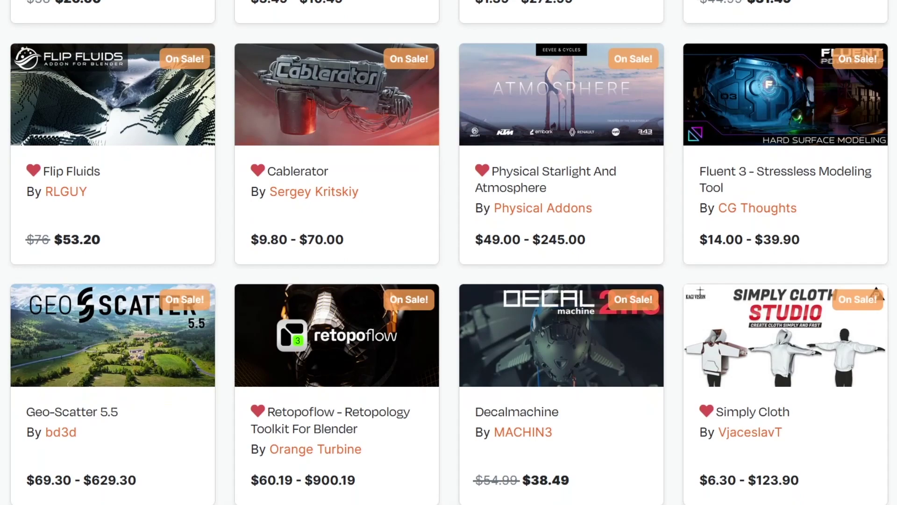
pyautogui.scroll(-2, 449, 252)
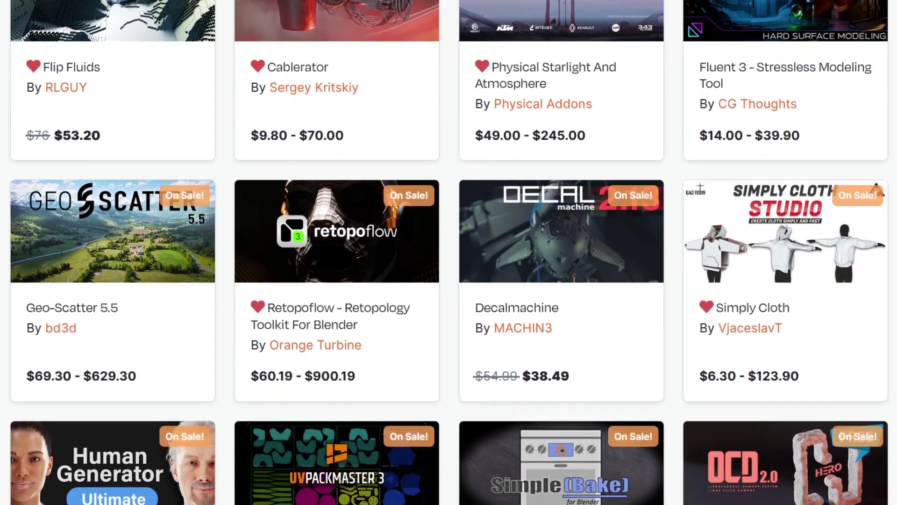
pyautogui.scroll(-2, 449, 252)
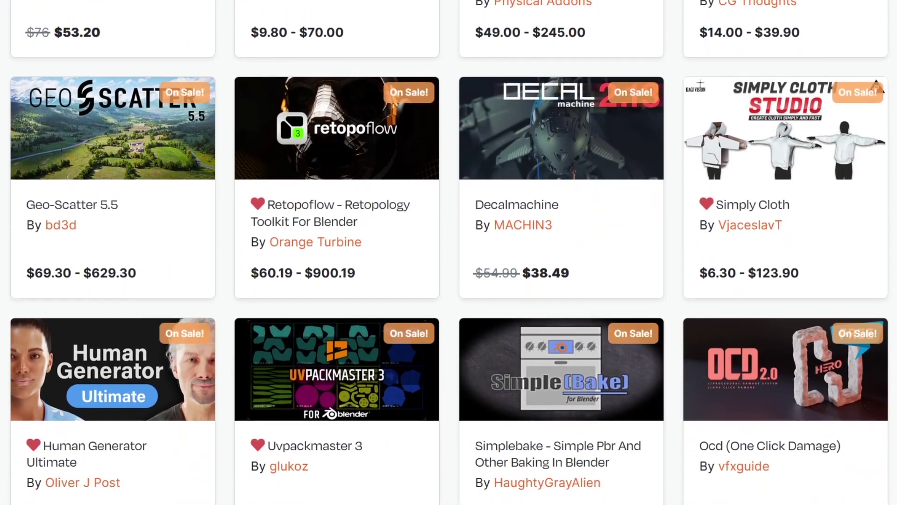
pyautogui.scroll(-2, 449, 253)
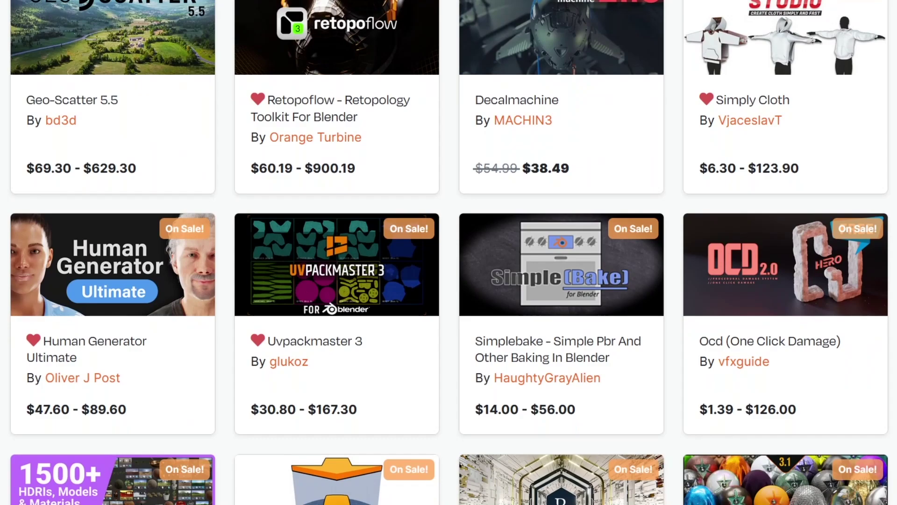
pyautogui.scroll(-1, 448, 253)
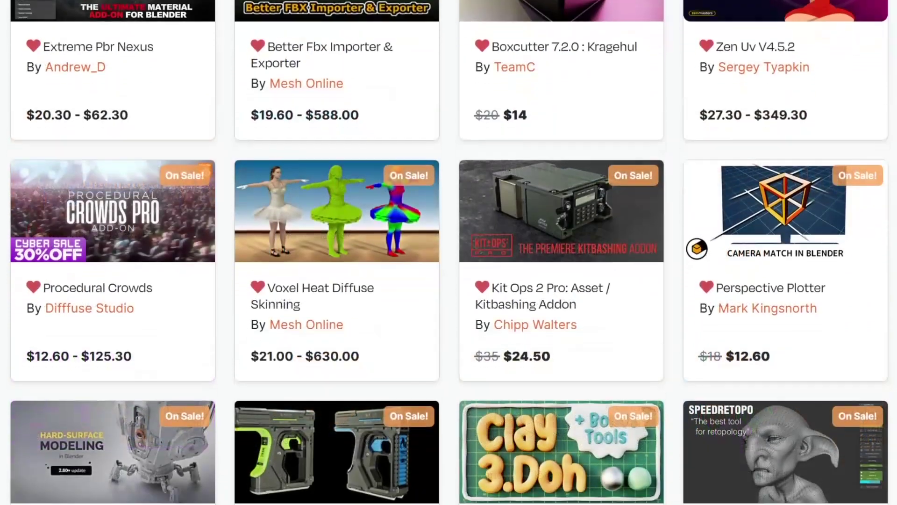
pyautogui.scroll(-3, 448, 253)
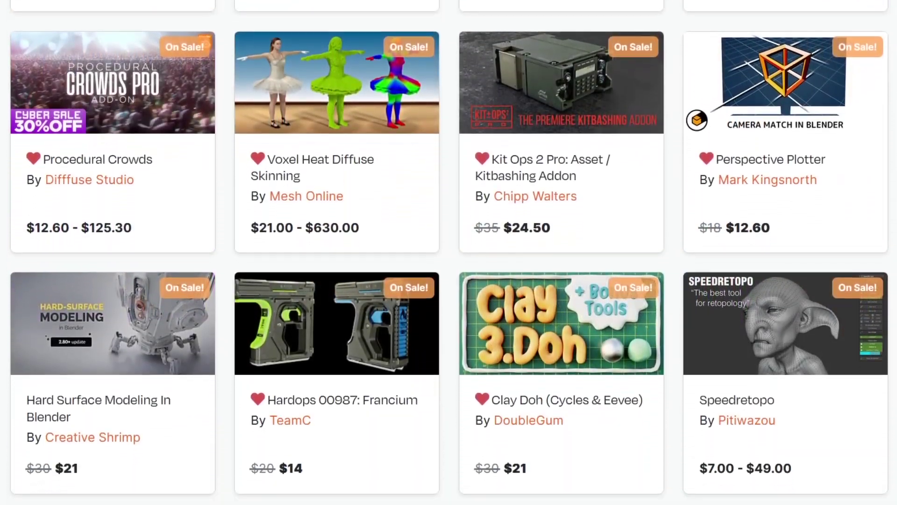
pyautogui.scroll(-3, 448, 252)
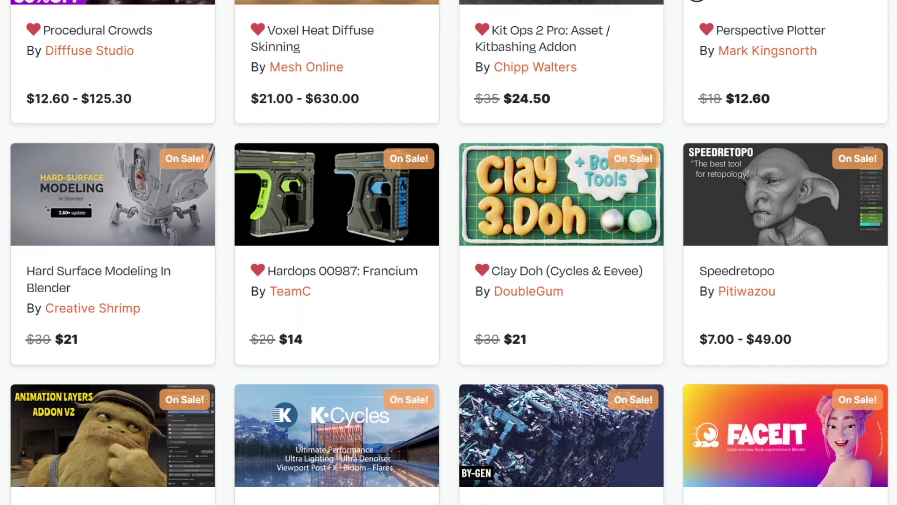
pyautogui.scroll(-3, 449, 253)
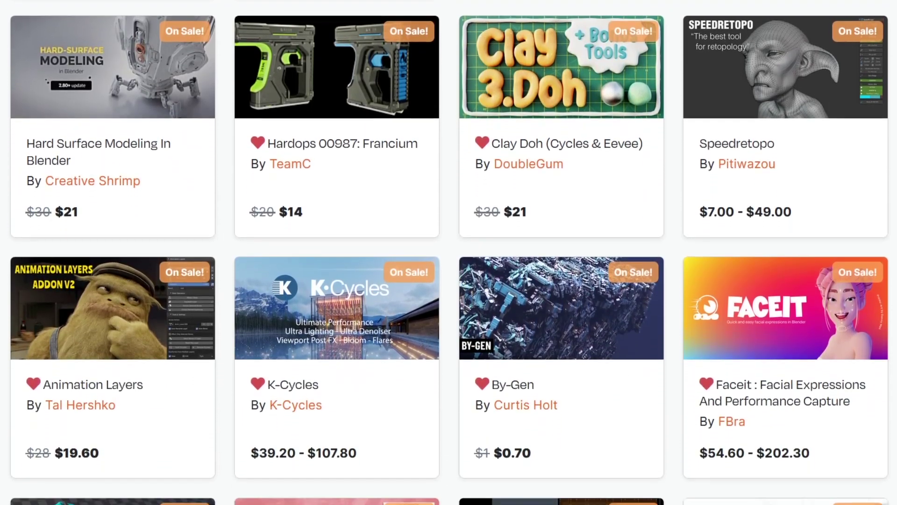
pyautogui.scroll(-3, 448, 252)
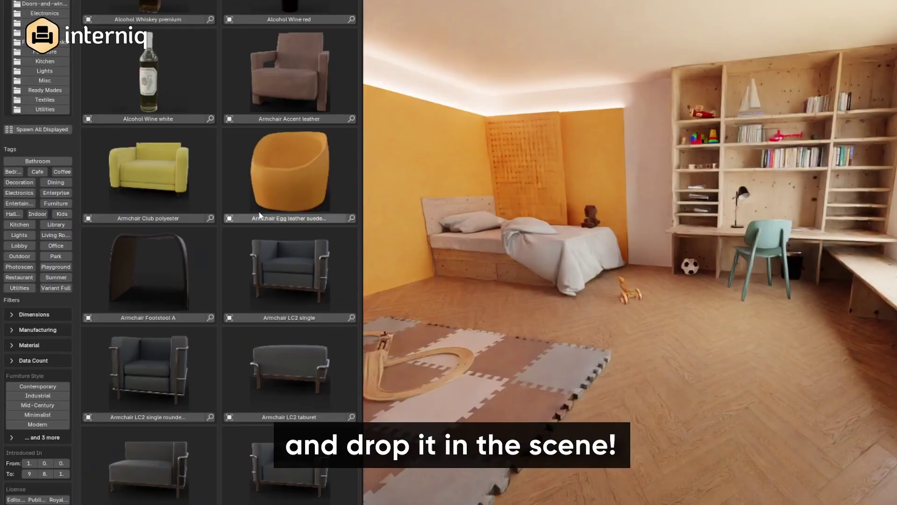
# Step: Place an armchair from the interniq asset library on the bedroom floor
pyautogui.moveTo(149, 161); pyautogui.dragTo(661, 301)
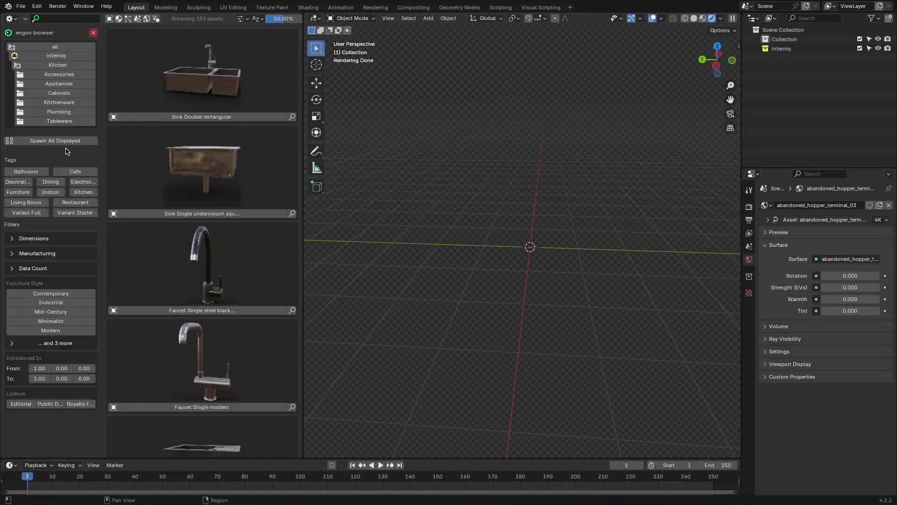
# Step: Show the whole interniq library and add a curtain, four-drawer dresser, LC3 three-seat sofa, hi-fi stereo system, throw pillow and keychain B
pyautogui.click(52, 57)
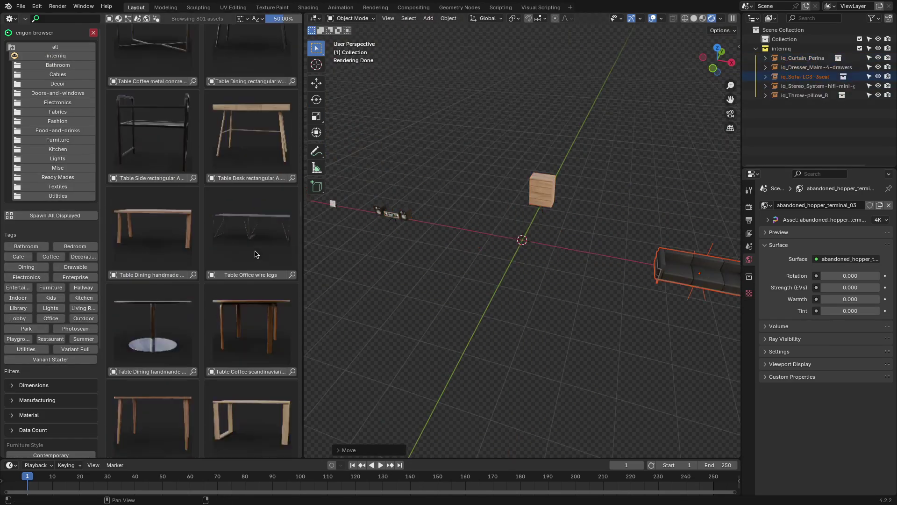
pyautogui.moveTo(239, 334); pyautogui.dragTo(523, 144)
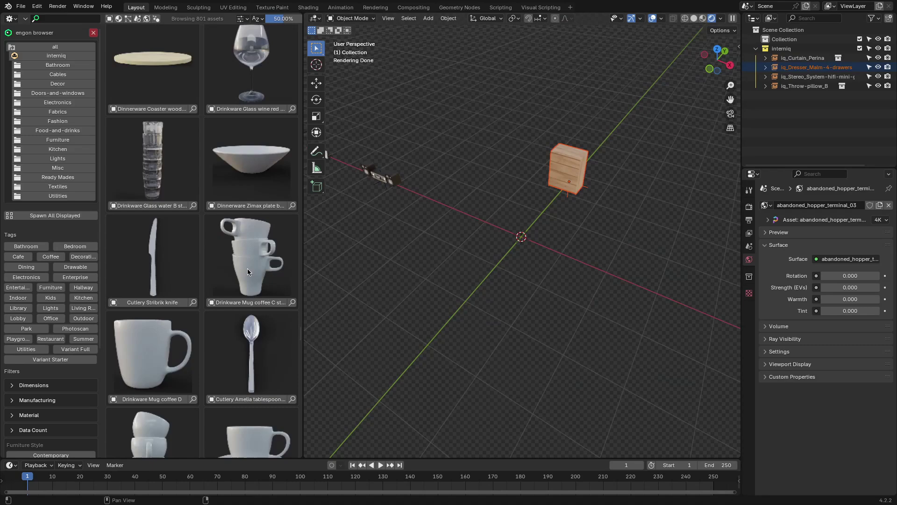
pyautogui.moveTo(248, 268); pyautogui.dragTo(512, 233)
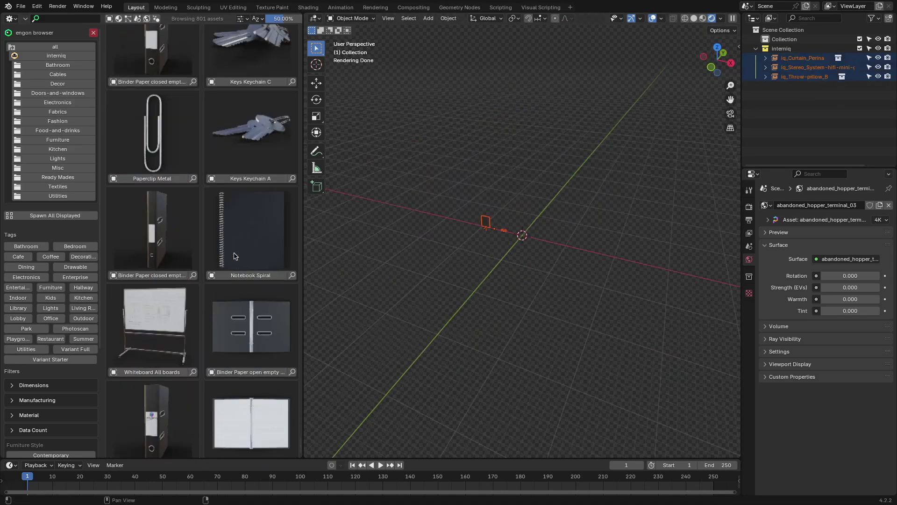
pyautogui.moveTo(152, 401); pyautogui.dragTo(468, 220)
# Step: Add the mushroom night lamp and two-sphere Simrishamn table lamp from the interniq lights, and give the Simrishamn lamp an orange-yellow direct colour
pyautogui.click(65, 158)
pyautogui.moveTo(230, 284); pyautogui.dragTo(475, 263)
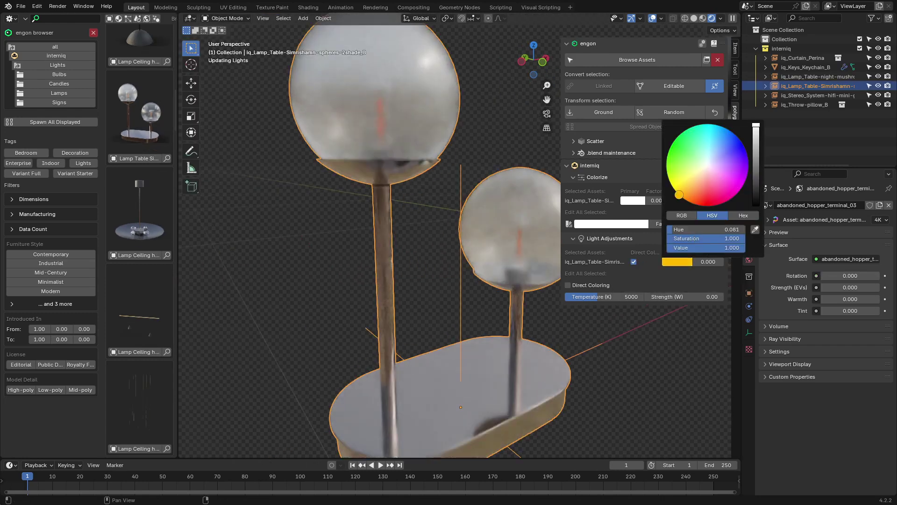
pyautogui.click(634, 262)
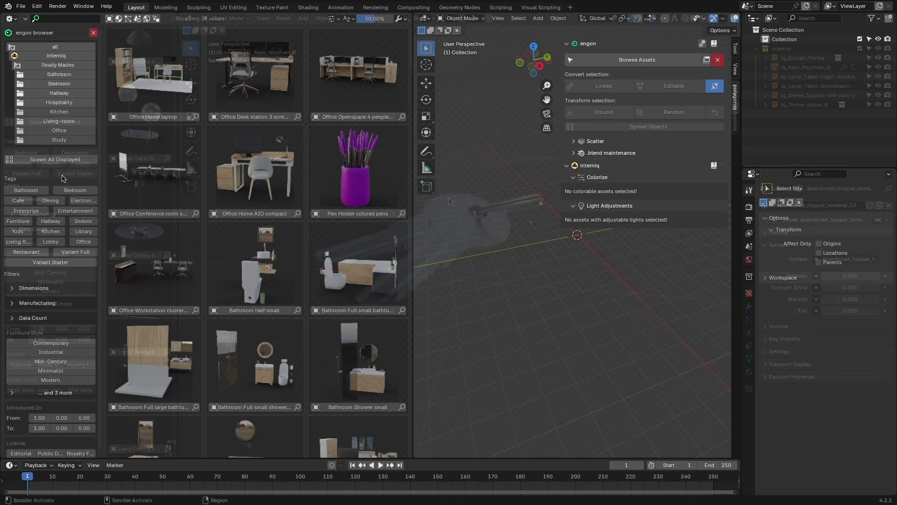
# Step: Add the ready-made office desk station with three screens to the empty scene and inspect it
pyautogui.scroll(-10, 309, 125)
pyautogui.scroll(-10, 309, 125)
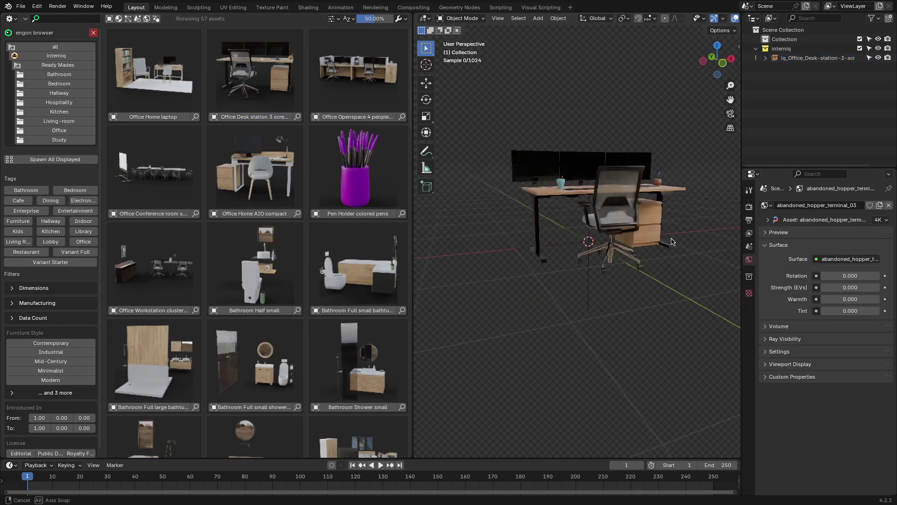
pyautogui.moveTo(650, 210); pyautogui.dragTo(627, 232, button='middle')
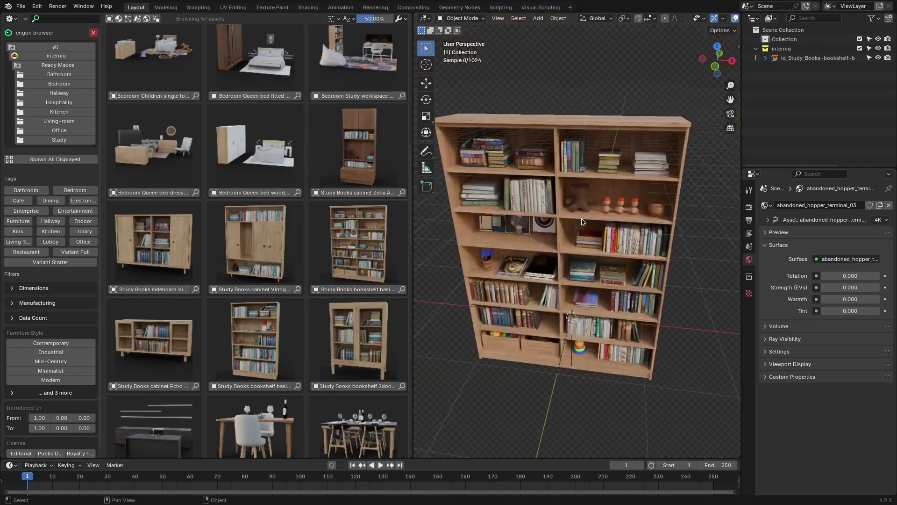
# Step: Delete the study bookshelf filled with books and look through more of the Ready Mades assets
pyautogui.press('Delete')
pyautogui.scroll(-5, 268, 330)
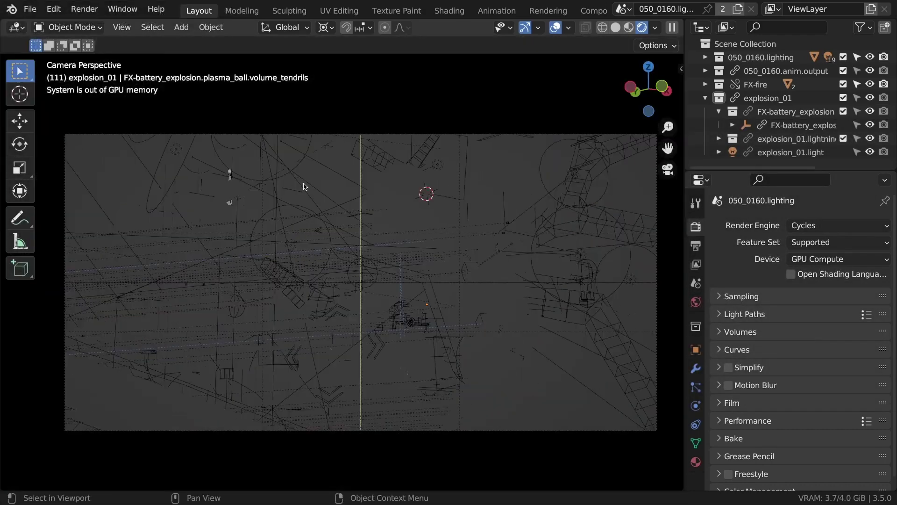
pyautogui.scroll(1, 463, 235)
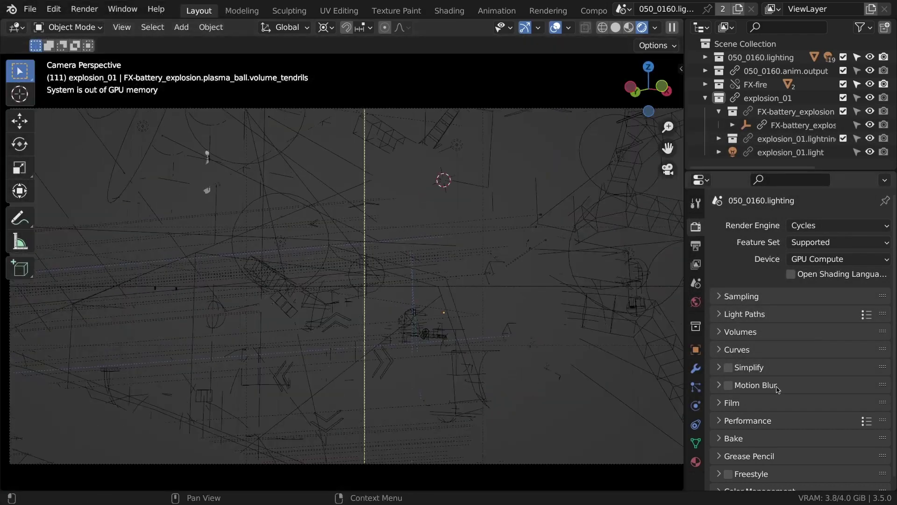
pyautogui.scroll(-1, 778, 389)
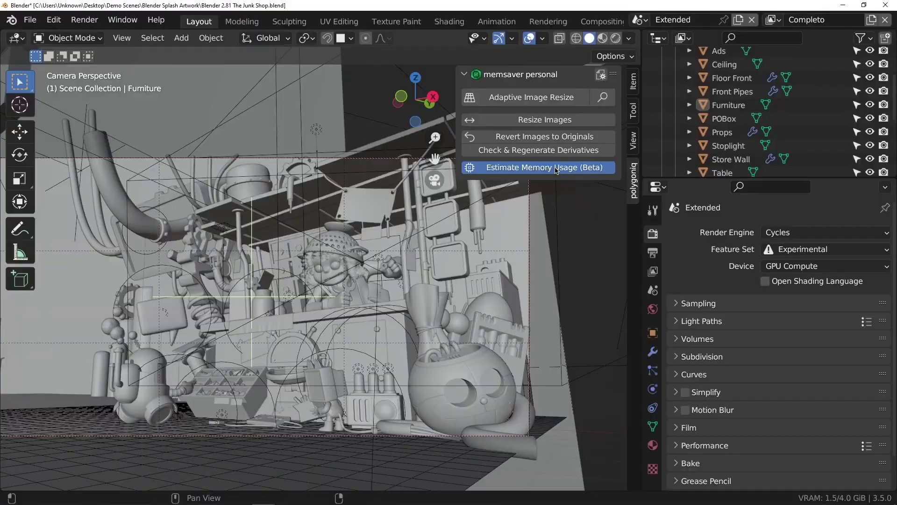
# Step: Estimate the junk shop scene's memory usage and preview the adaptive texture sizes on the Wheel Robot
pyautogui.click(545, 167)
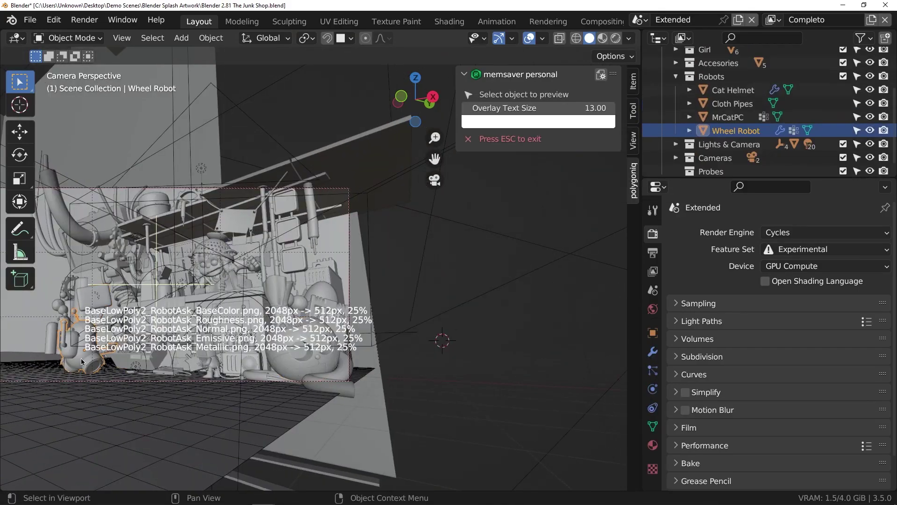
pyautogui.press('Escape')
# Step: Resize the scene objects' images adaptively with quality factor 1.00, minimum size 1 and maximum size 2048, and show the viewport rendered
pyautogui.click(545, 102)
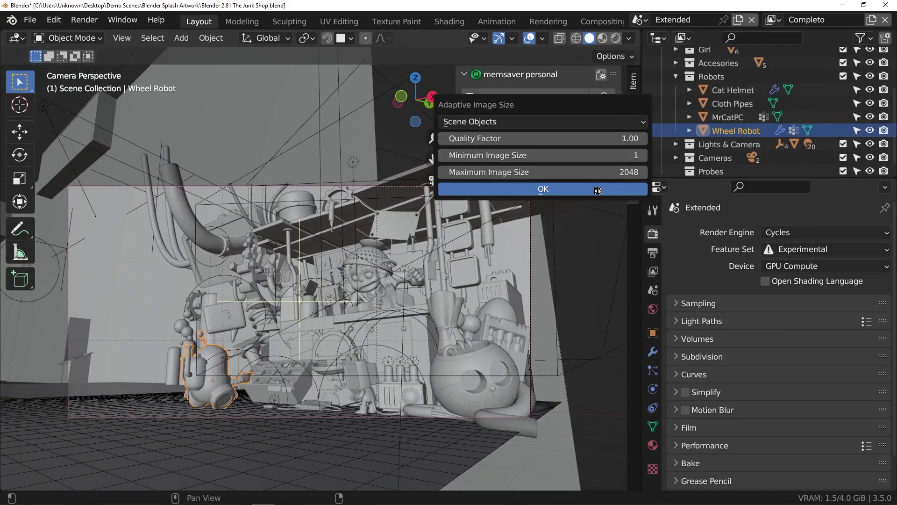
pyautogui.click(598, 190)
pyautogui.click(616, 40)
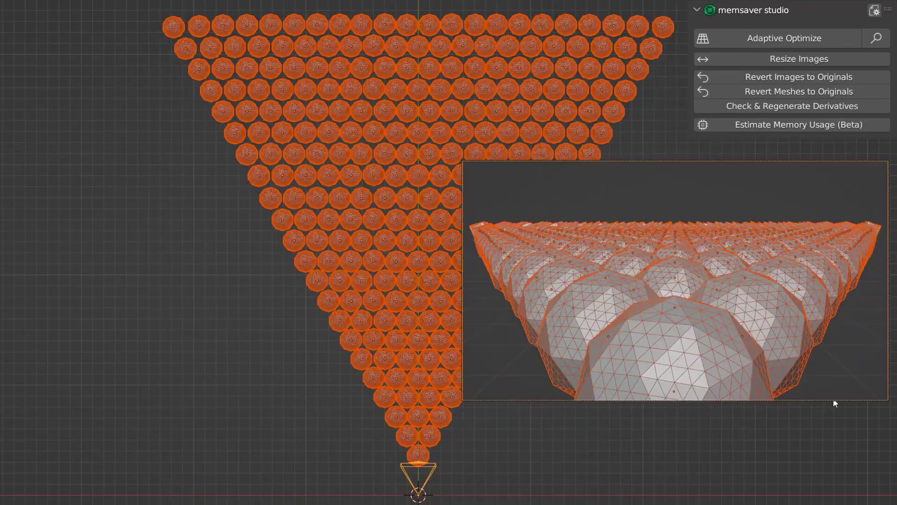
# Step: Run Adaptive Optimize on the sphere scene's objects with image quality factor 1.00, minimum size 256 and maximum size 4096
pyautogui.click(769, 41)
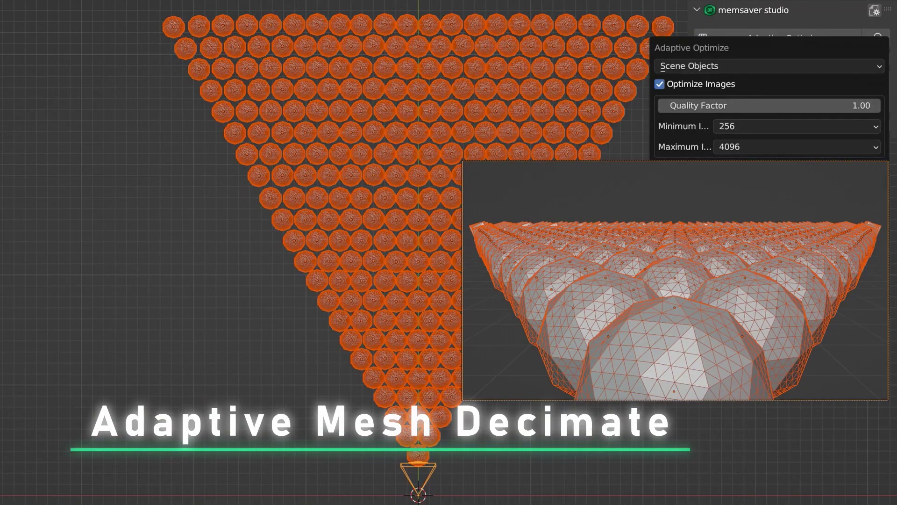
pyautogui.press('Return')
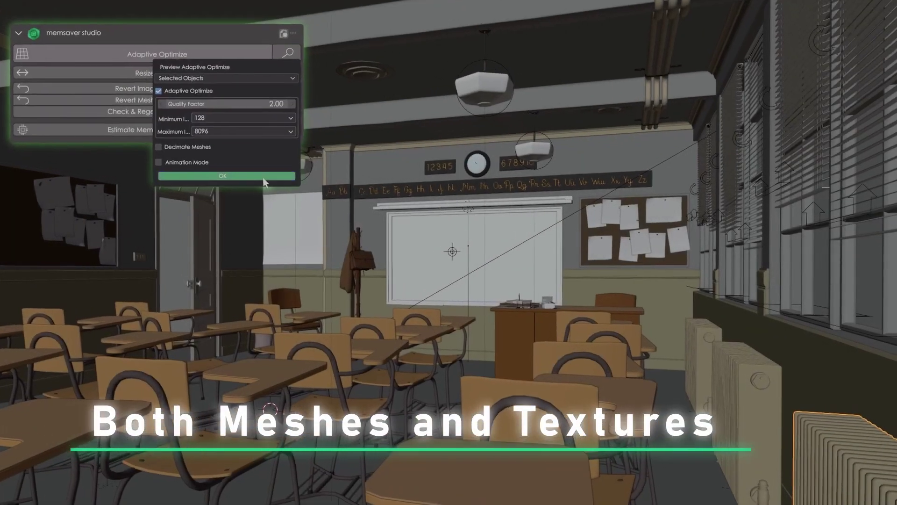
# Step: Preview Adaptive Optimize on the selected classroom objects with quality factor 2.00, minimum image size 128 and maximum 8096
pyautogui.click(247, 178)
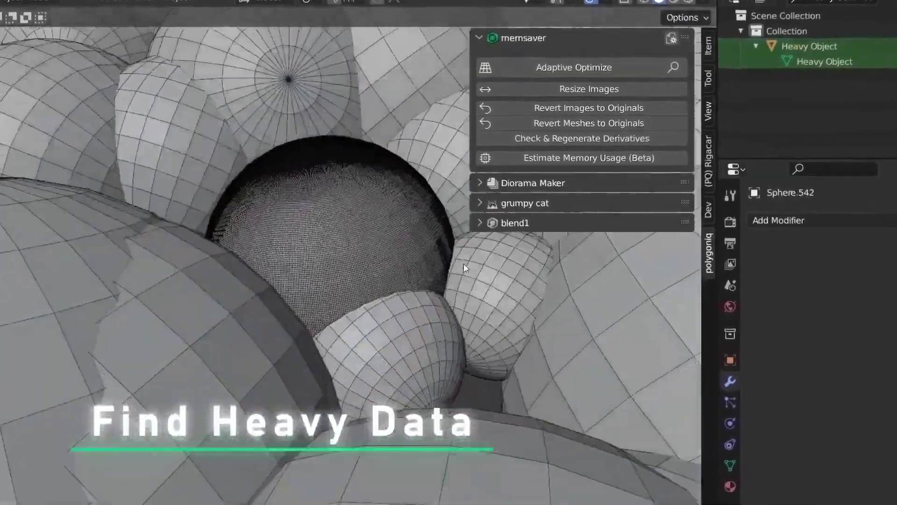
# Step: Select the densely meshed heavy sphere among the low-poly objects and delete it
pyautogui.scroll(-3, 464, 267)
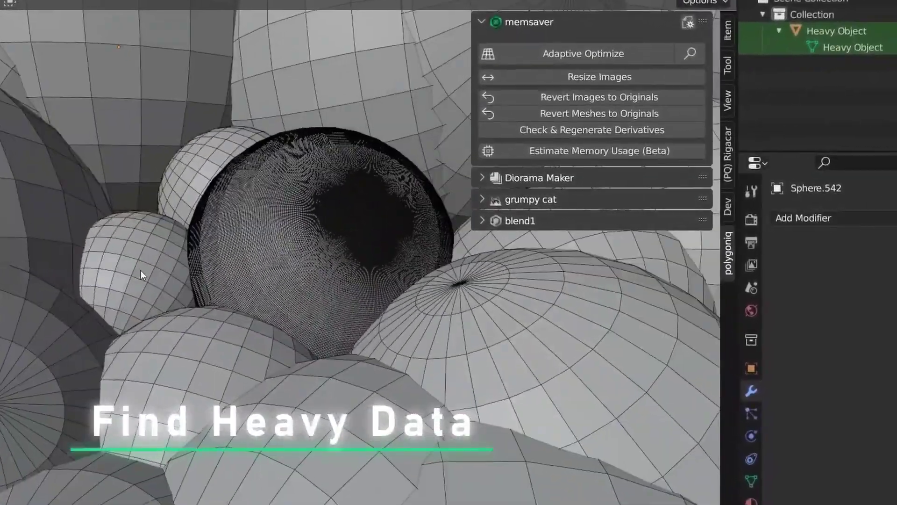
pyautogui.click(243, 251)
pyautogui.press('x')
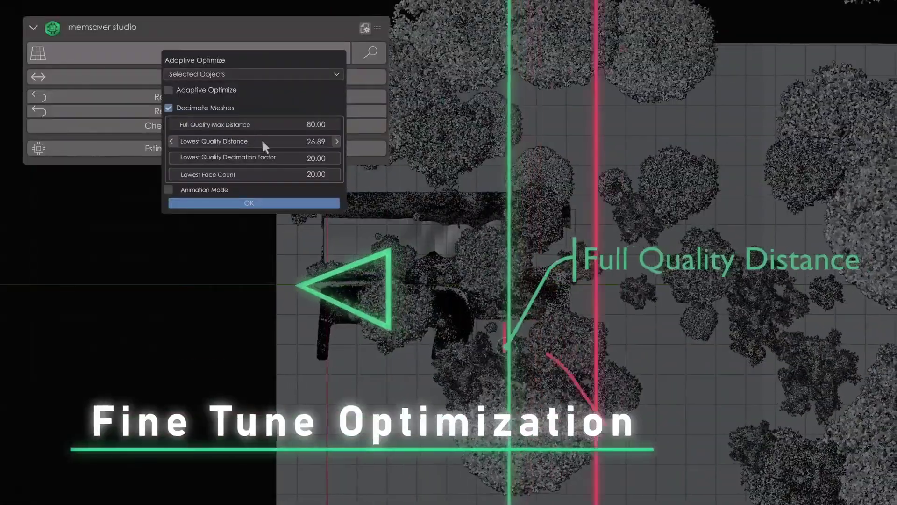
# Step: Adjust the lowest quality distance for decimating the selected objects' meshes in Adaptive Optimize
pyautogui.moveTo(258, 140); pyautogui.dragTo(304, 140)
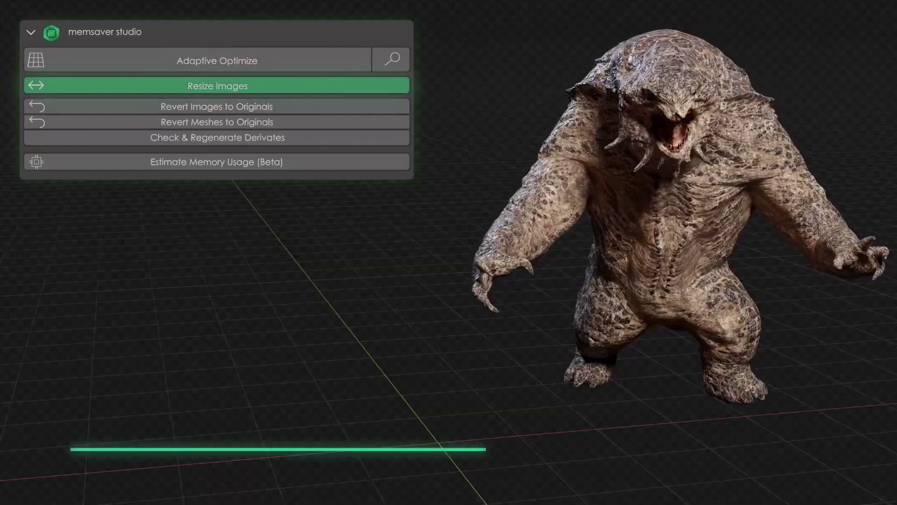
# Step: Resize the scene objects' images to a desired size of 256 and revert them to the originals
pyautogui.click(283, 86)
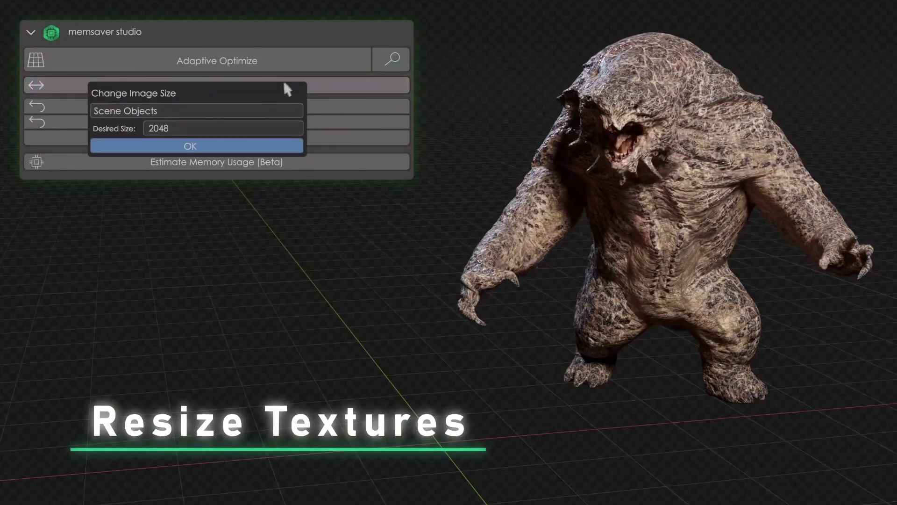
pyautogui.click(218, 125)
pyautogui.click(217, 170)
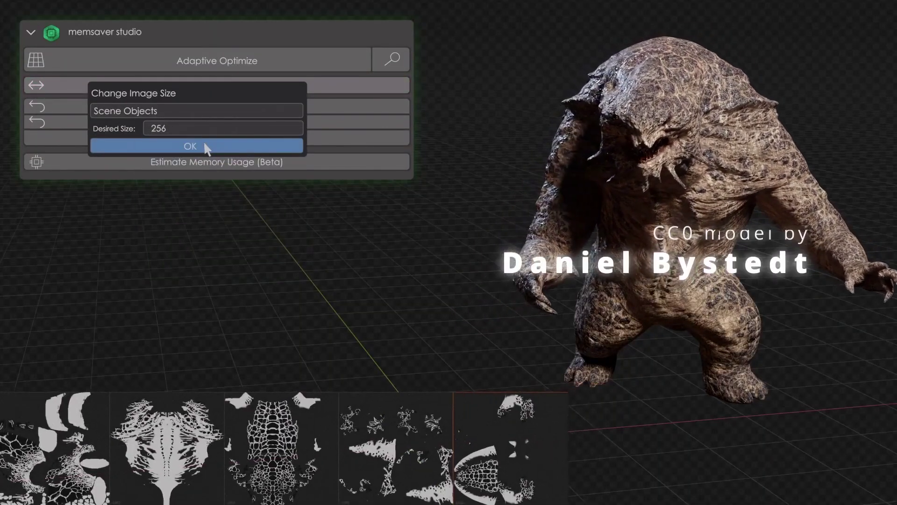
pyautogui.click(204, 143)
pyautogui.click(321, 107)
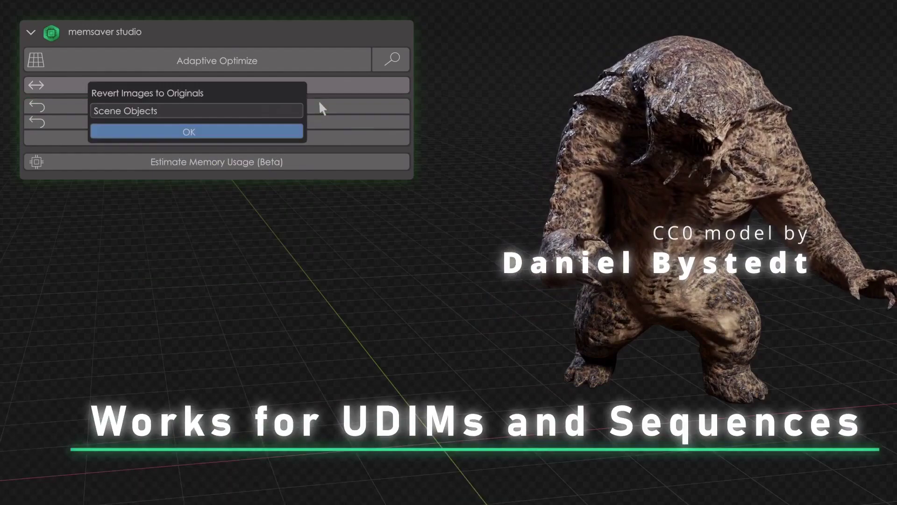
pyautogui.click(260, 134)
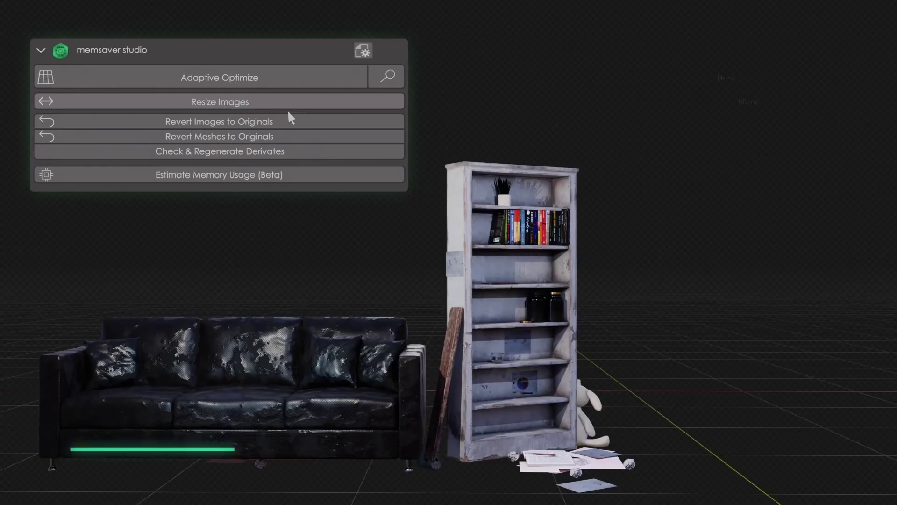
# Step: Delete the memsaver_cache folder and run the check that regenerates the missing derivatives
pyautogui.click(366, 51)
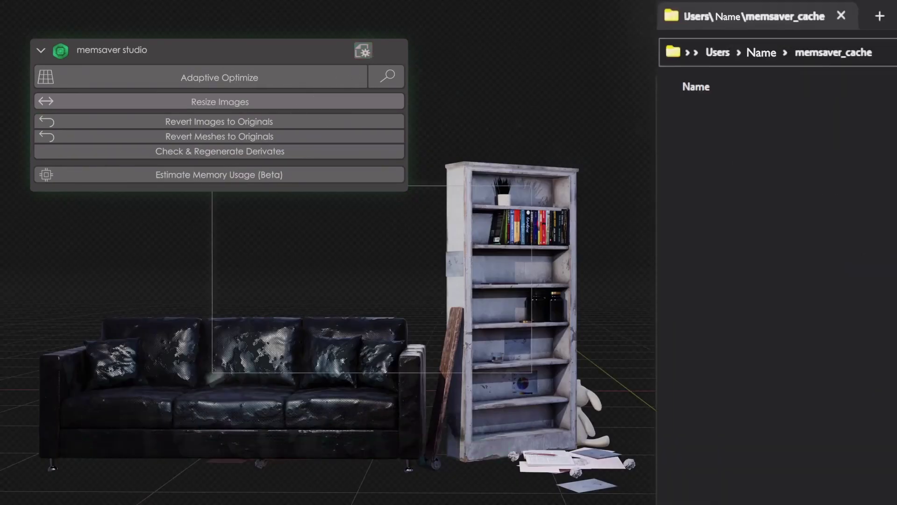
pyautogui.click(241, 161)
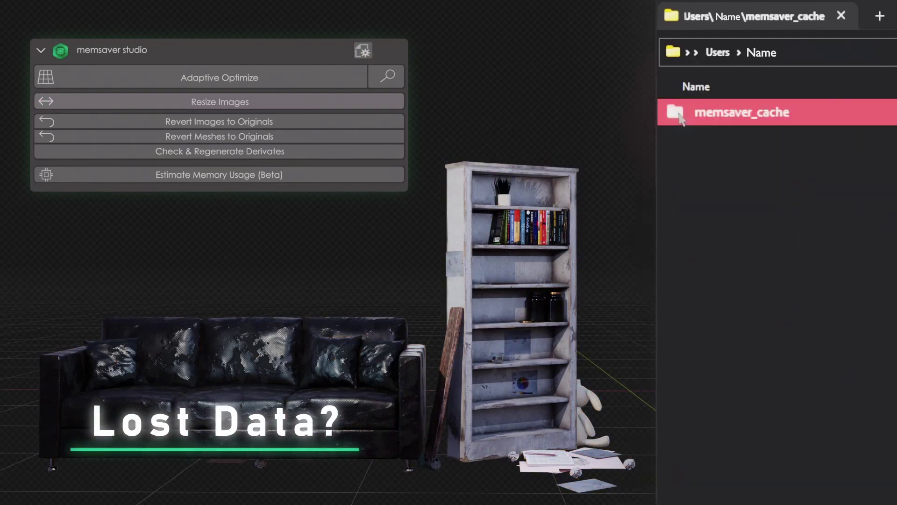
pyautogui.press('Delete')
pyautogui.click(366, 150)
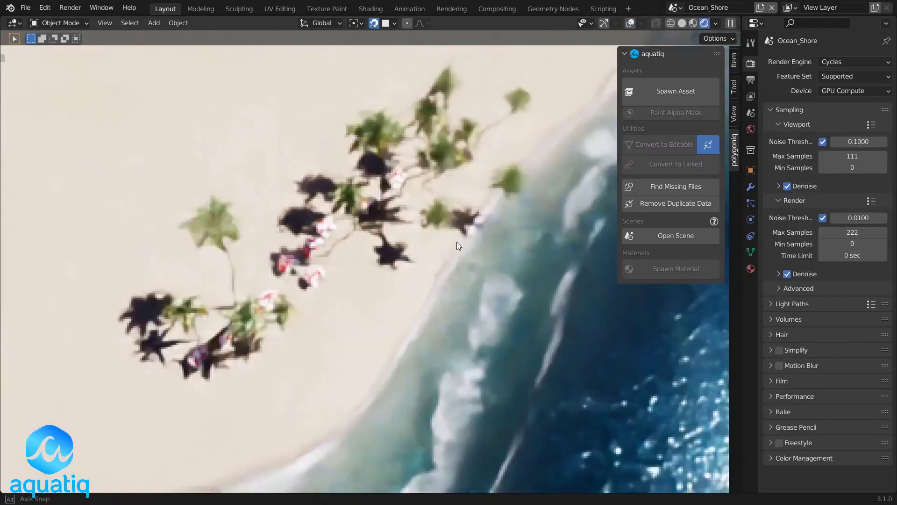
pyautogui.moveTo(456, 242)
pyautogui.mouseDown(button='middle')
pyautogui.moveTo(459, 205)
pyautogui.moveTo(466, 208)
pyautogui.moveTo(352, 209)
pyautogui.moveTo(336, 195)
pyautogui.moveTo(463, 256)
pyautogui.mouseUp(button='middle')
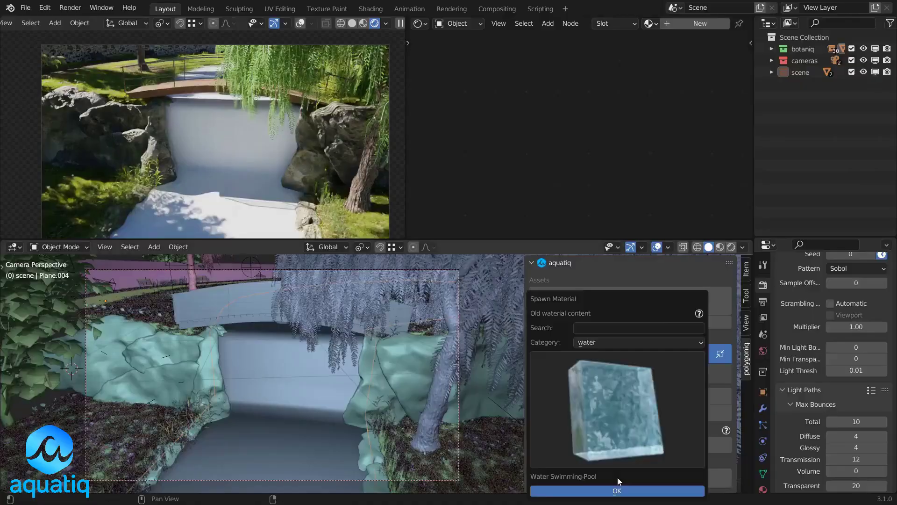
# Step: Spawn a water material and an aquatiq asset in the waterfall scene, rotating the asset about the Z axis
pyautogui.click(618, 481)
pyautogui.click(612, 300)
pyautogui.click(608, 484)
pyautogui.press('r')
pyautogui.press('z')
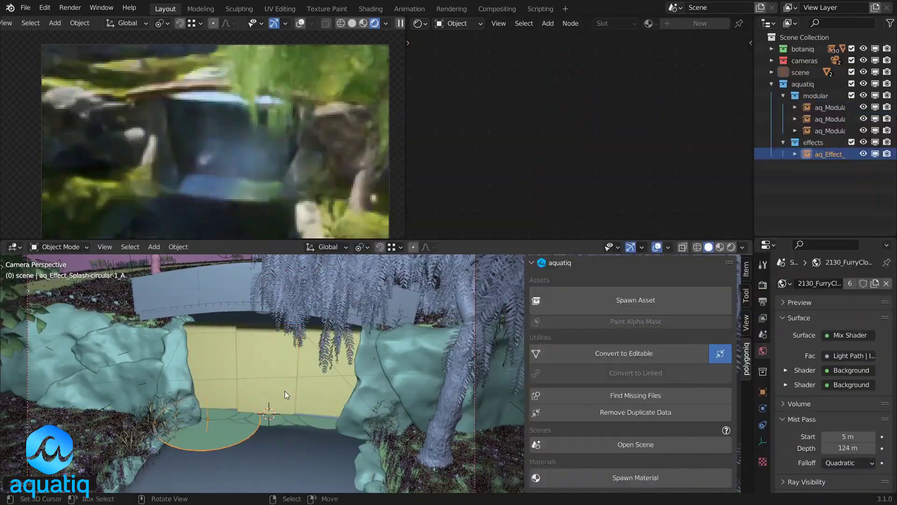
# Step: Move the circular splash effect at the waterfall's base along Z, and spawn the Splash directional 1 (A) effect
pyautogui.press('g')
pyautogui.press('z')
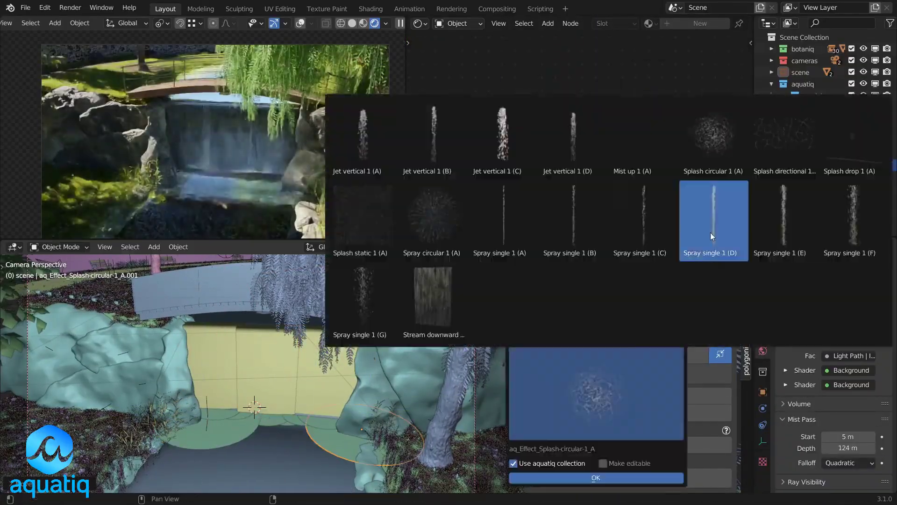
pyautogui.click(603, 475)
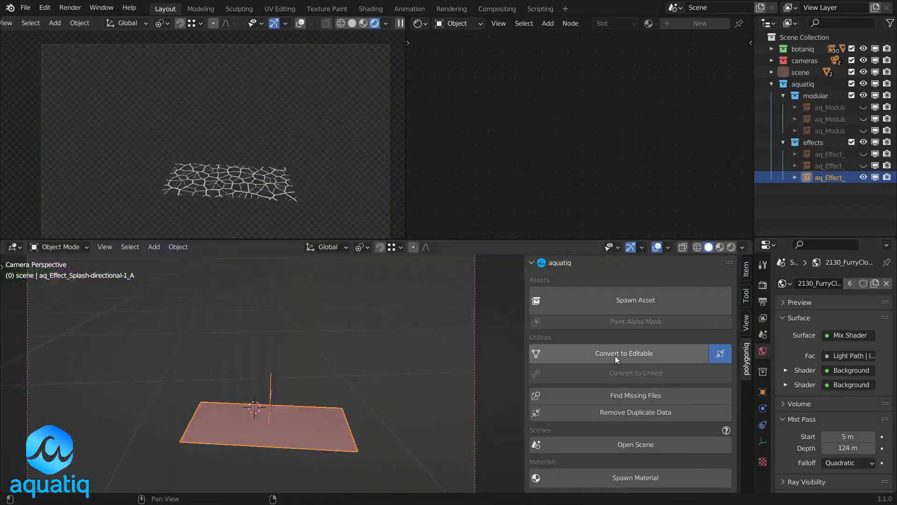
# Step: Paint the directional splash's alpha mask, scale the effect along its local Y axis, and return to the camera view
pyautogui.click(635, 322)
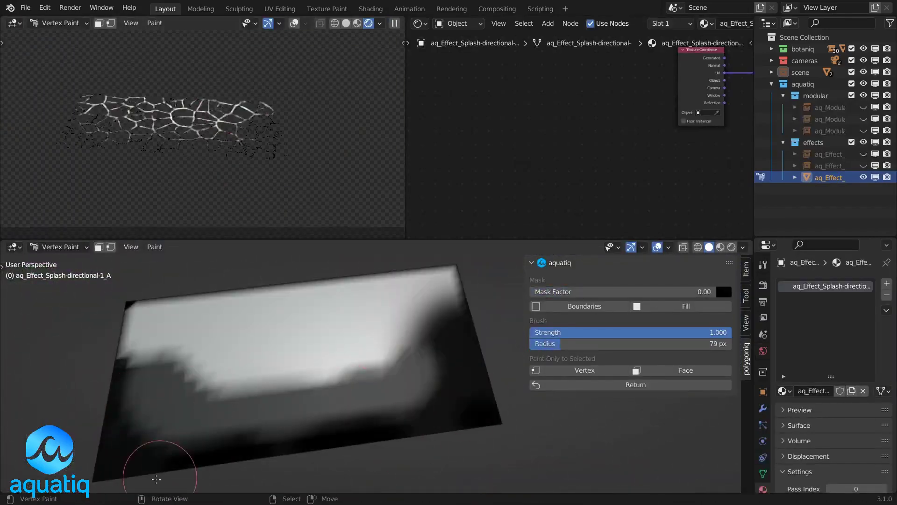
pyautogui.click(627, 482)
pyautogui.press('s')
pyautogui.press('y')
pyautogui.press('y')
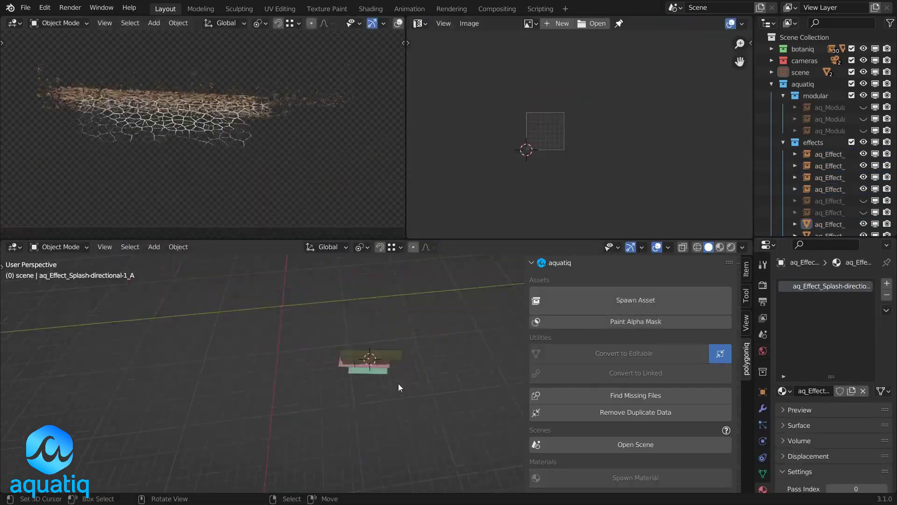
pyautogui.press('KP_0')
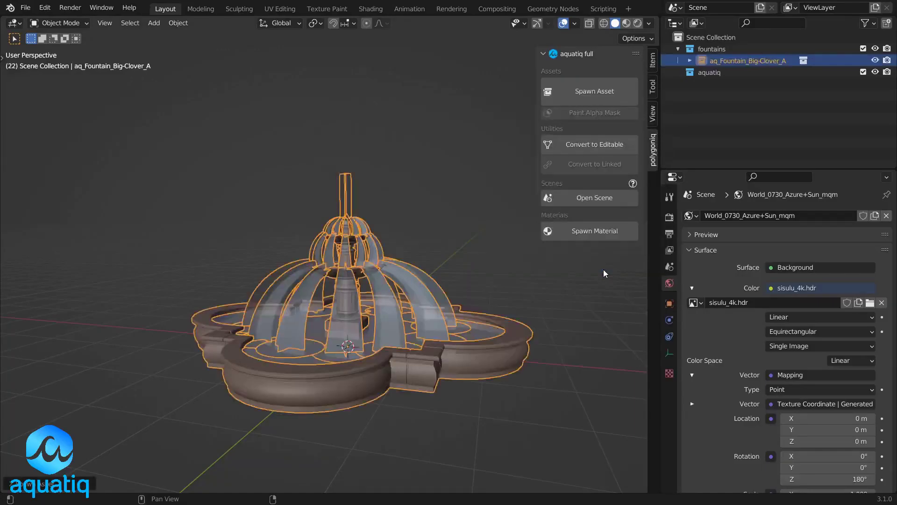
# Step: Spawn the aq_Fountain_Big-Clover_A fountain and view it in rendered shading from another side
pyautogui.click(604, 269)
pyautogui.click(638, 23)
pyautogui.moveTo(610, 345); pyautogui.dragTo(322, 339, button='middle')
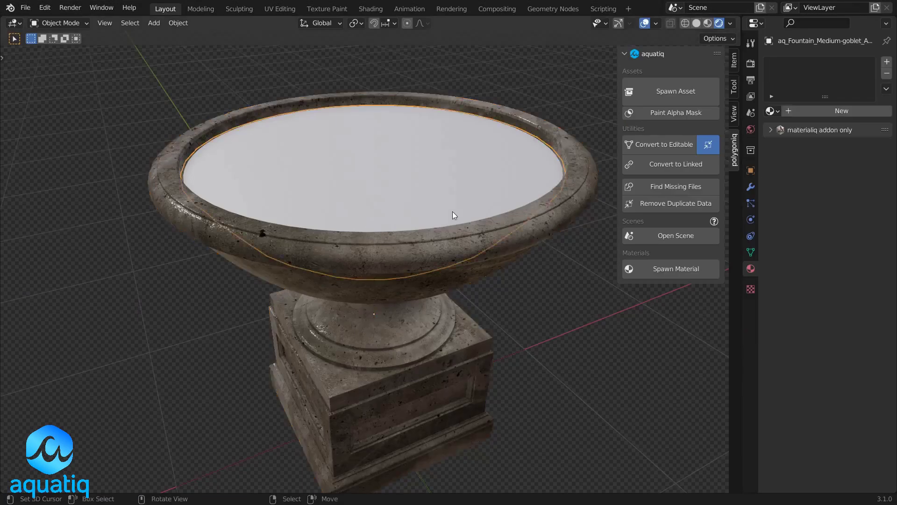
# Step: Assign the aq_Water_Fountain material to the goblet fountain's water surface and choose another render engine for the scene
pyautogui.click(310, 281)
pyautogui.click(699, 472)
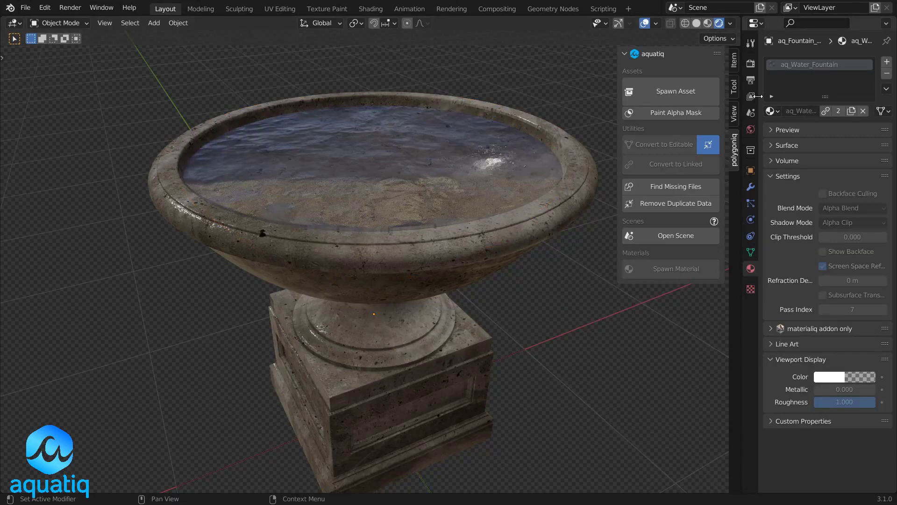
pyautogui.click(751, 63)
pyautogui.click(856, 62)
pyautogui.click(843, 99)
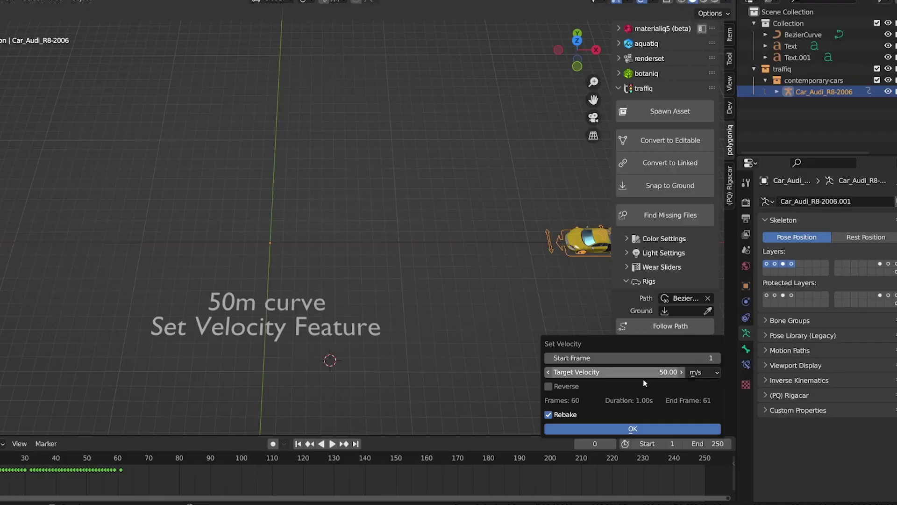
# Step: Apply a target velocity of 50.00 m/s from start frame 1 to the Audi R8 on its curve, with rebaking enabled
pyautogui.click(633, 430)
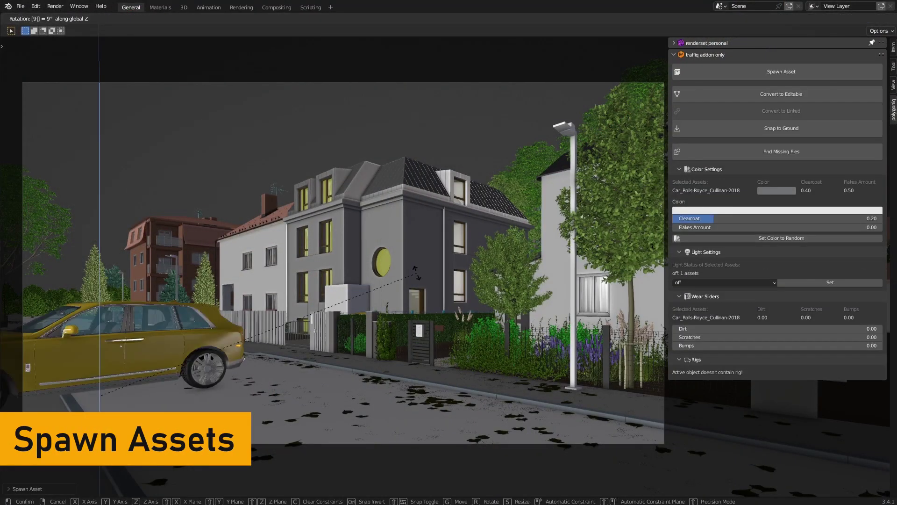
# Step: Rotate the Rolls-Royce Cullinan 90° about global Z and move it horizontally into place on the street
pyautogui.write('0')
pyautogui.press('Return')
pyautogui.press('g')
pyautogui.hotkey('shift', 'z')
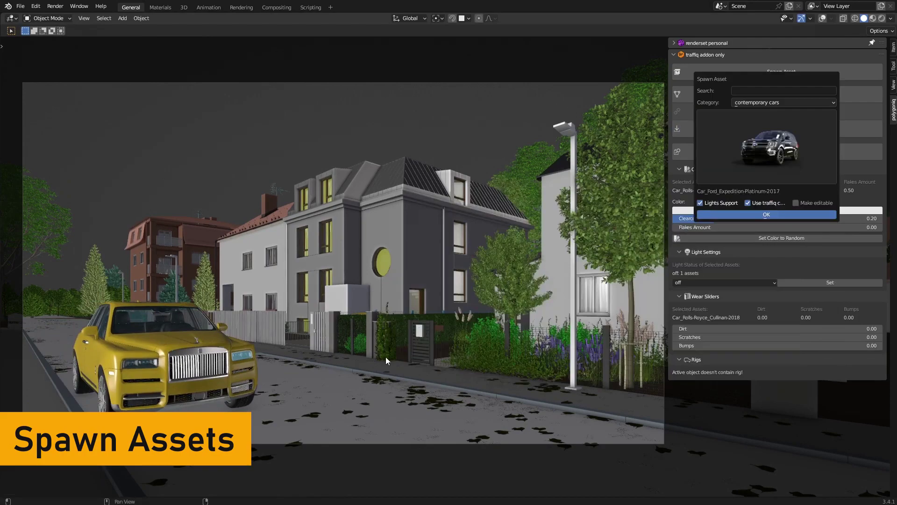
# Step: Spawn another car from the contemporary cars category into the street scene
pyautogui.click(732, 205)
pyautogui.click(646, 161)
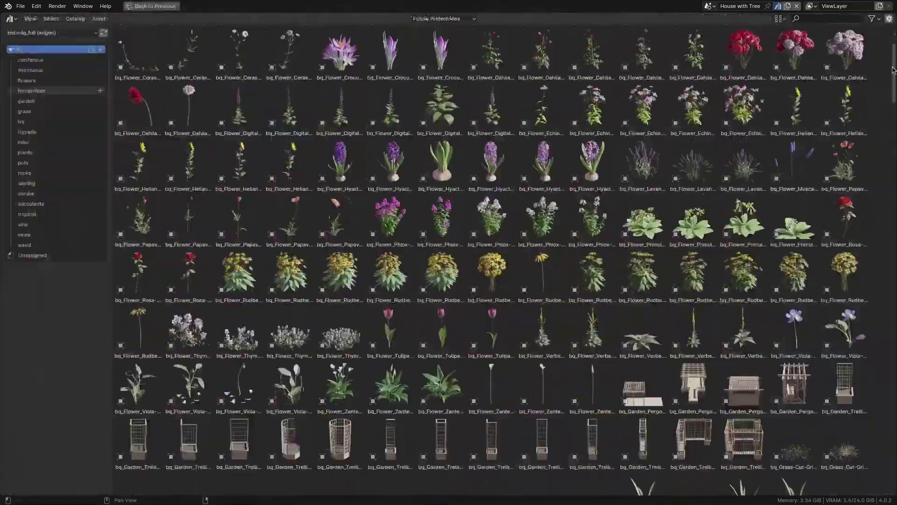
# Step: Look through the botaniq plant assets and the particle system presets in the engon browser
pyautogui.scroll(-15, 889, 272)
pyautogui.scroll(-20, 890, 271)
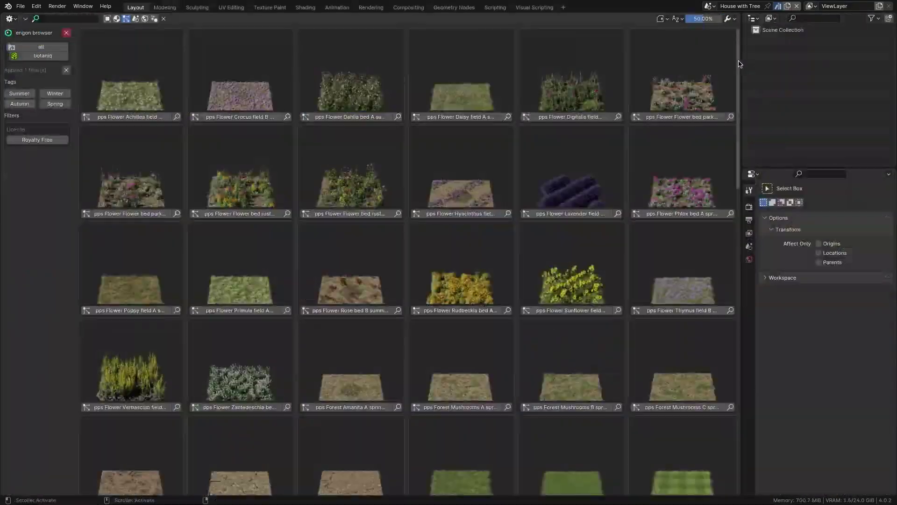
pyautogui.scroll(-6, 740, 157)
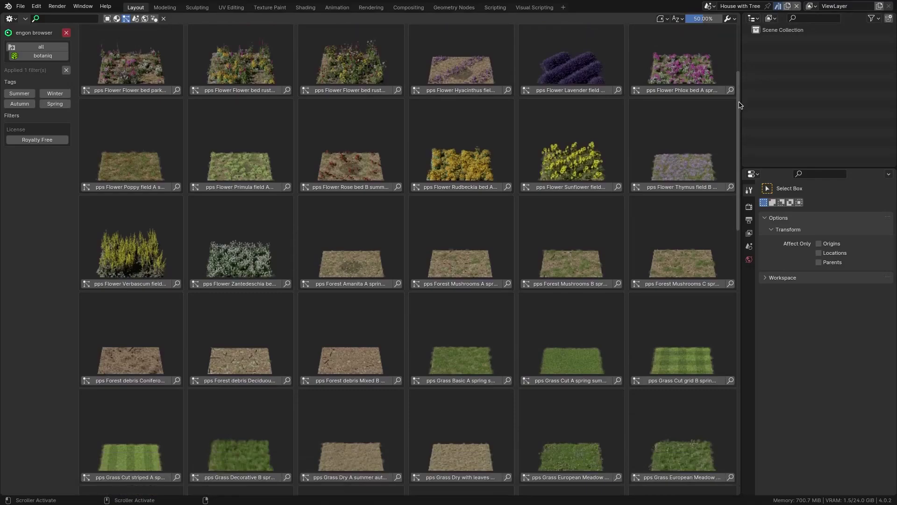
pyautogui.scroll(-12, 741, 157)
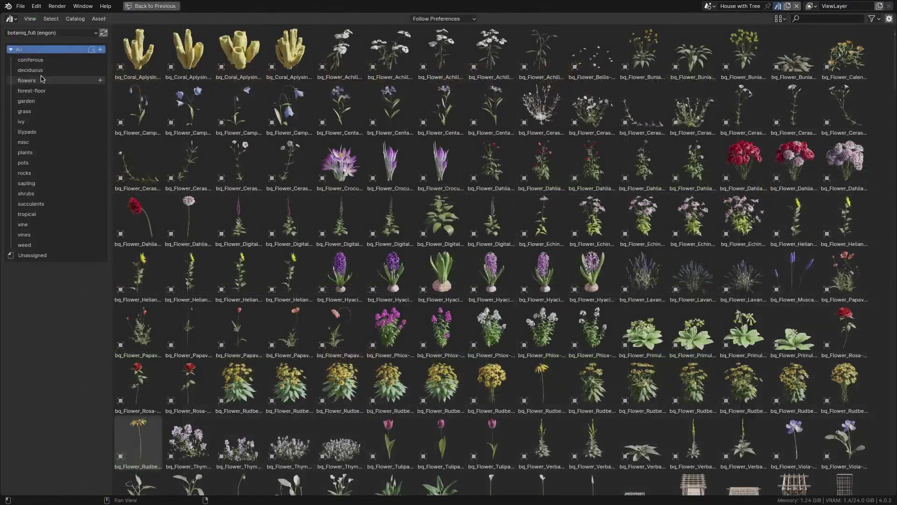
# Step: Browse the botaniq catalogs one by one, from coniferous and deciduous trees through ivy and rocks to succulents
pyautogui.click(30, 60)
pyautogui.click(30, 70)
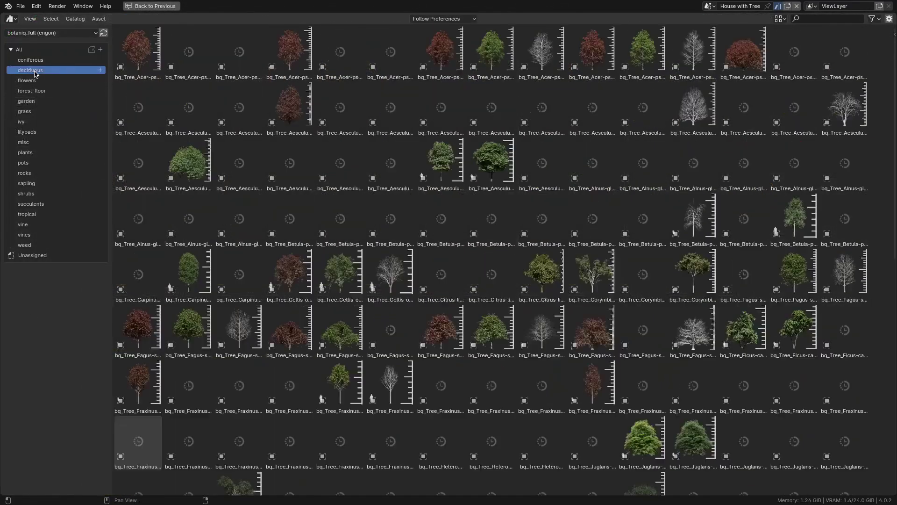
pyautogui.click(31, 81)
pyautogui.click(33, 91)
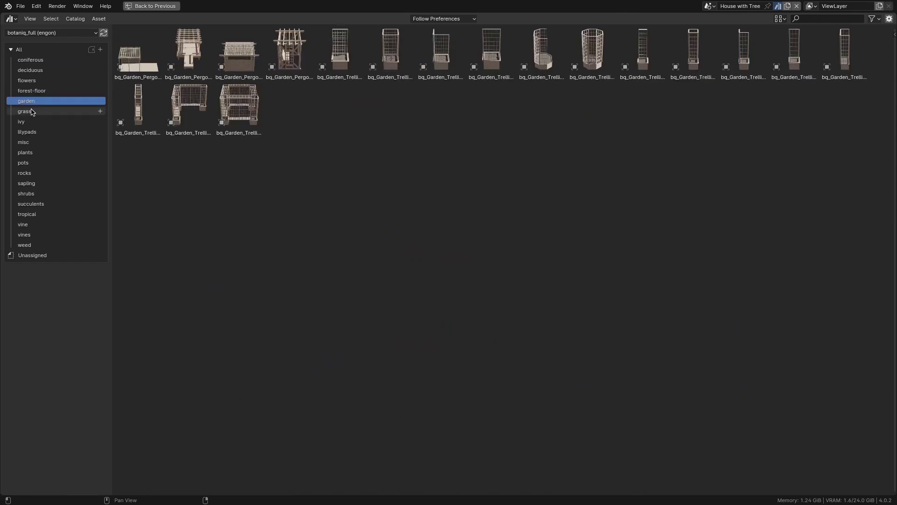
pyautogui.click(31, 112)
pyautogui.click(29, 122)
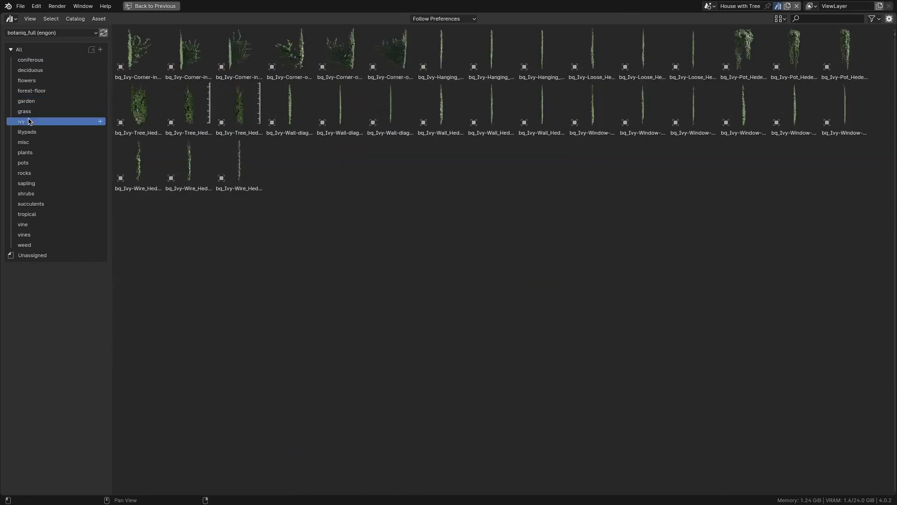
pyautogui.click(26, 153)
pyautogui.click(24, 164)
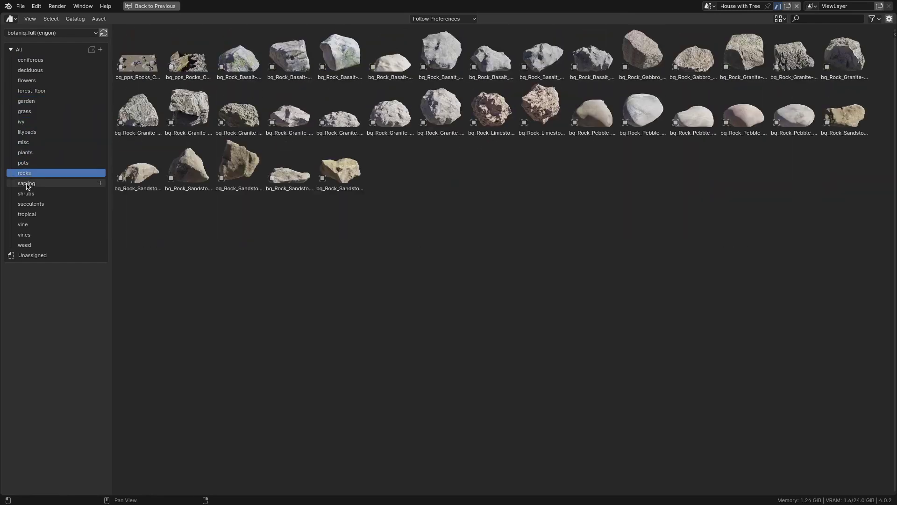
pyautogui.click(27, 194)
pyautogui.click(28, 204)
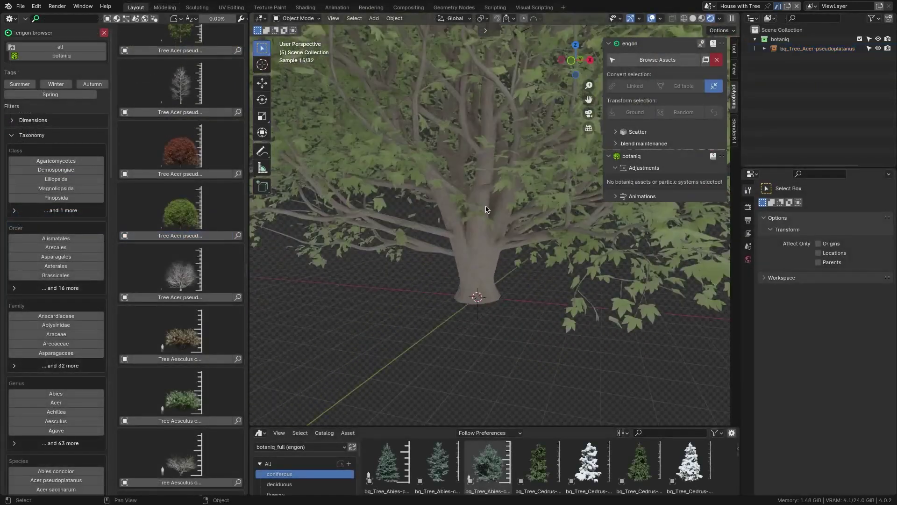
# Step: Try a winter season setting on the Acer pseudoplatanus tree and undo the change
pyautogui.click(486, 209)
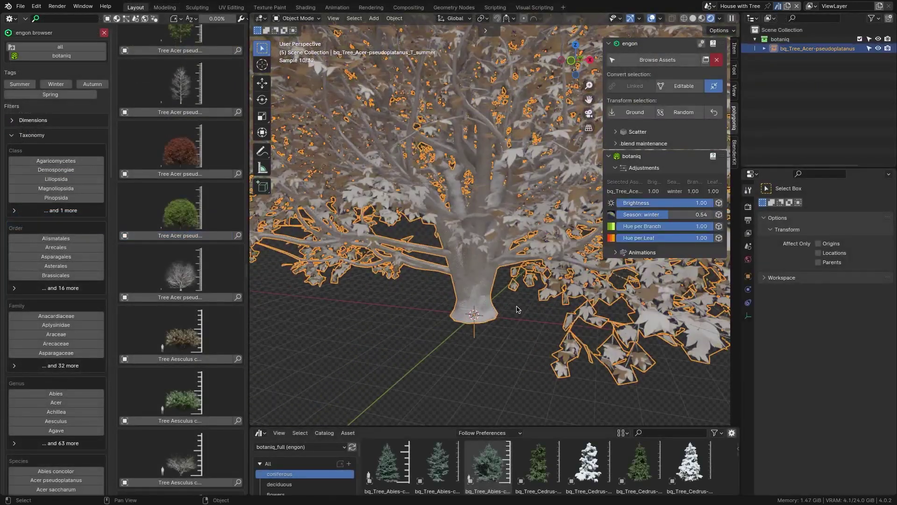
pyautogui.hotkey('ctrl', 'z')
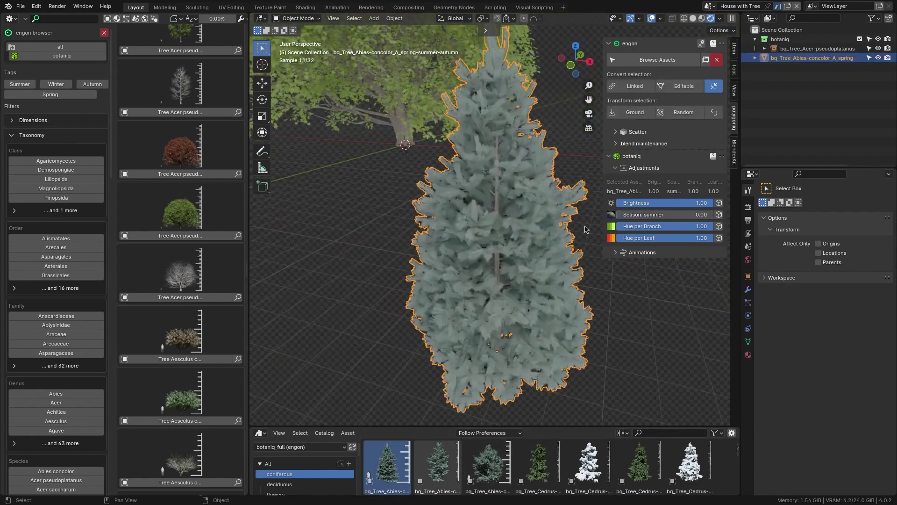
# Step: Place the snow-covered Cedrus tree from the coniferous catalog into the scene
pyautogui.moveTo(588, 463); pyautogui.dragTo(514, 412)
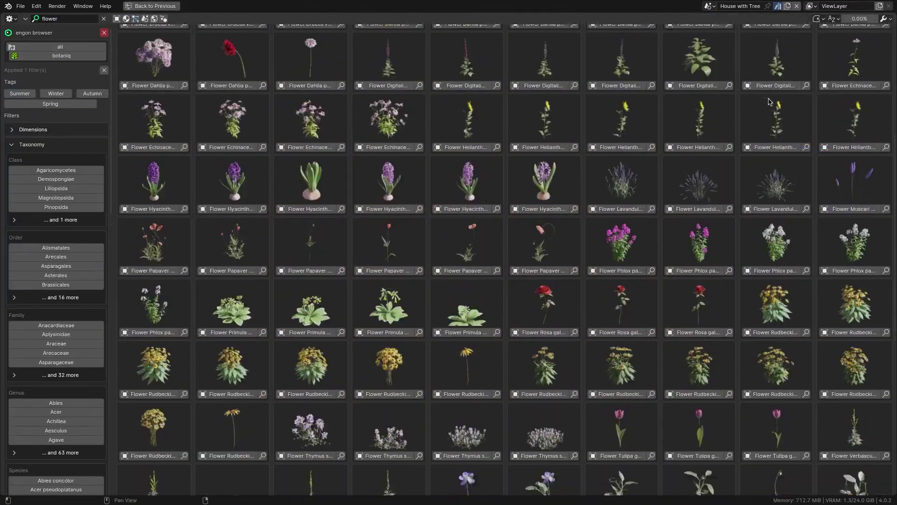
# Step: Switch the engon browser from the flower model results to botaniq particle systems
pyautogui.click(117, 18)
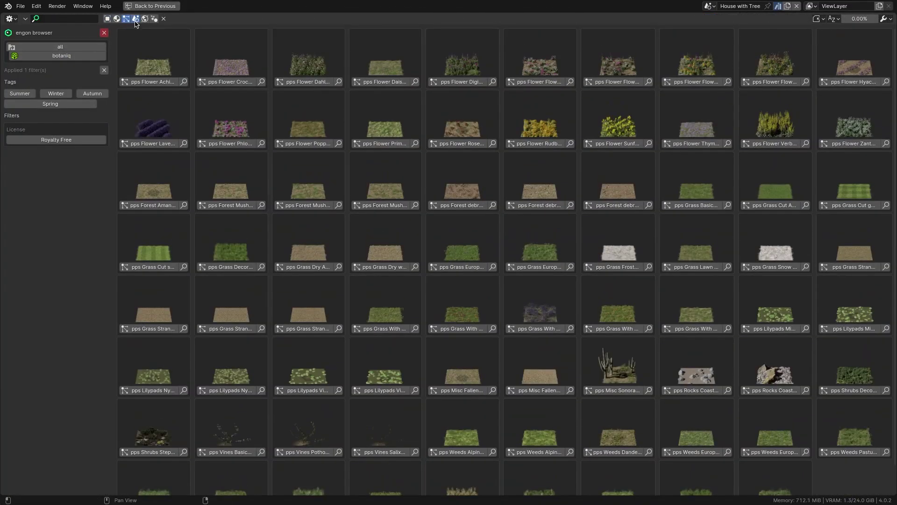
# Step: Switch the engon browser from particle systems to other asset types, ending on models
pyautogui.click(154, 19)
pyautogui.click(108, 20)
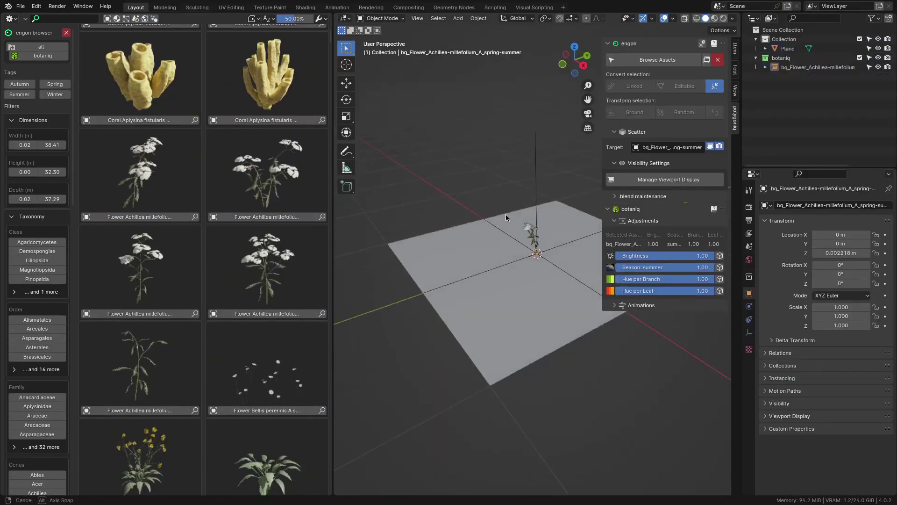
# Step: Scatter linked duplicates of the Achillea millefolium flower over the plane from the top view and randomize their transforms
pyautogui.click(457, 208)
pyautogui.press('KP_7')
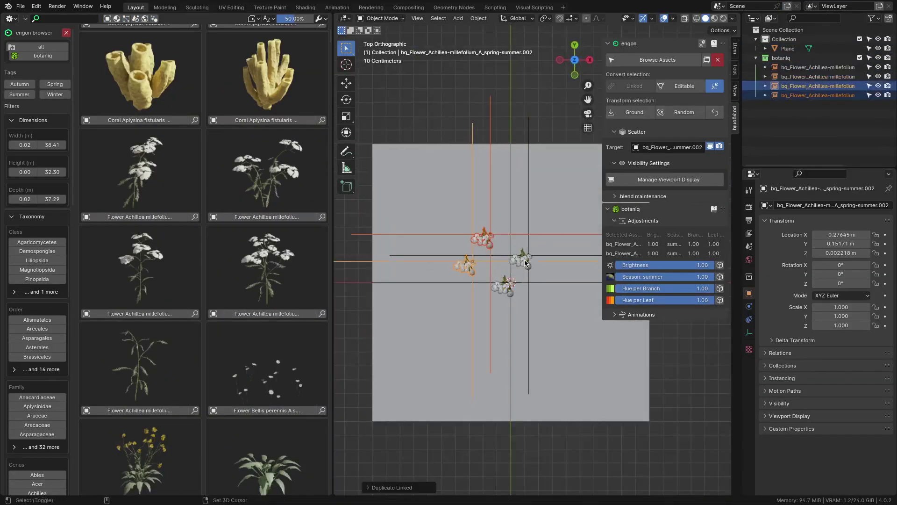
pyautogui.moveTo(507, 288); pyautogui.dragTo(536, 217, button='middle')
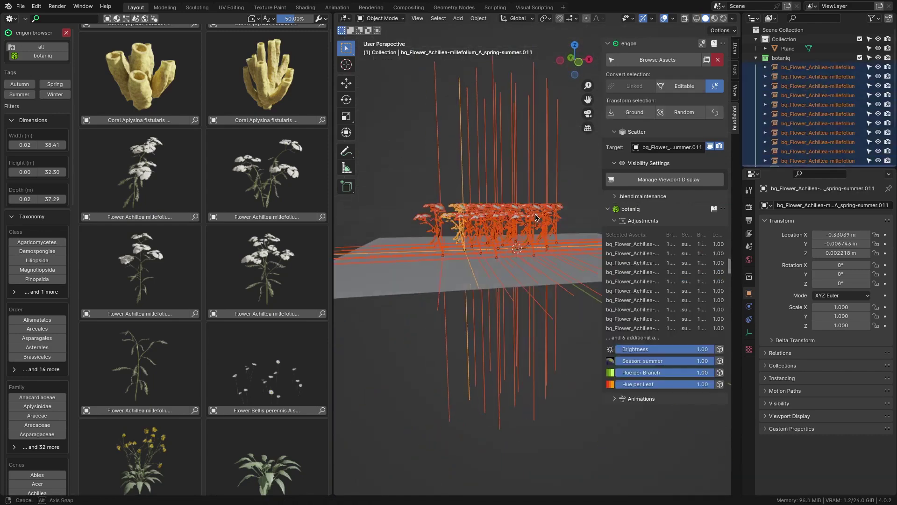
pyautogui.click(675, 114)
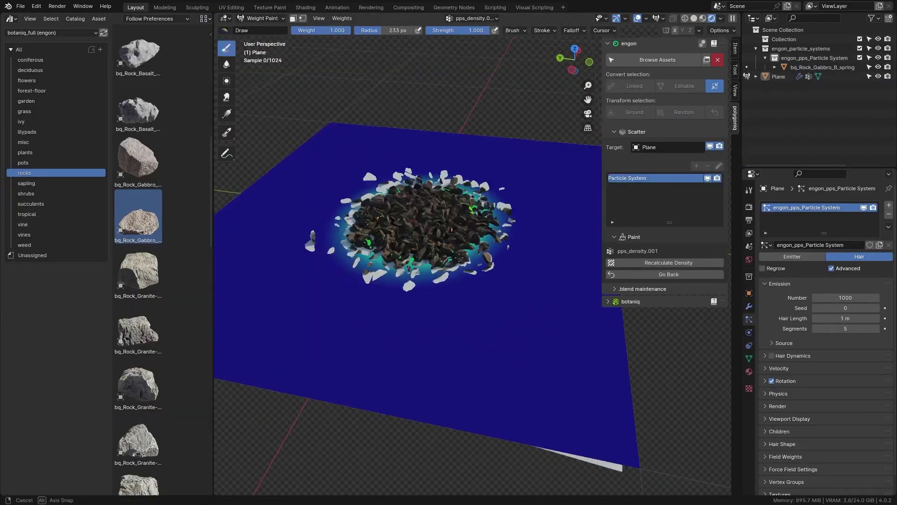
# Step: Bake the Pinus jeffreyi tree's wind animation to Alembic
pyautogui.moveTo(460, 257); pyautogui.dragTo(441, 331, button='middle')
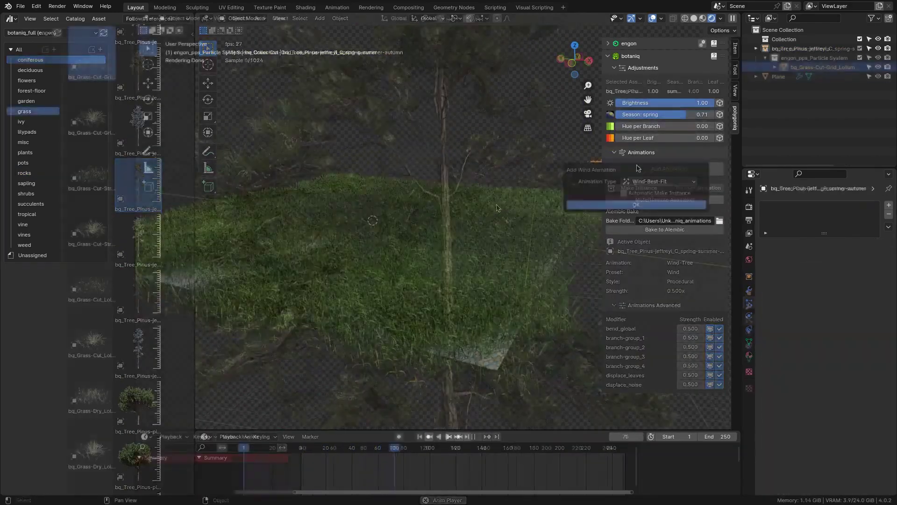
pyautogui.click(678, 227)
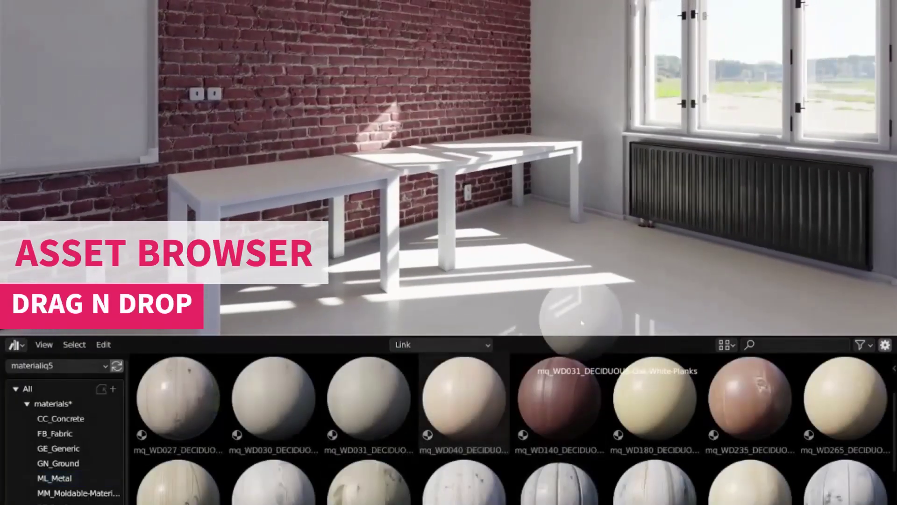
# Step: Apply a deciduous wood material from the materialiq5 library to the classroom floor
pyautogui.moveTo(845, 401); pyautogui.dragTo(653, 282)
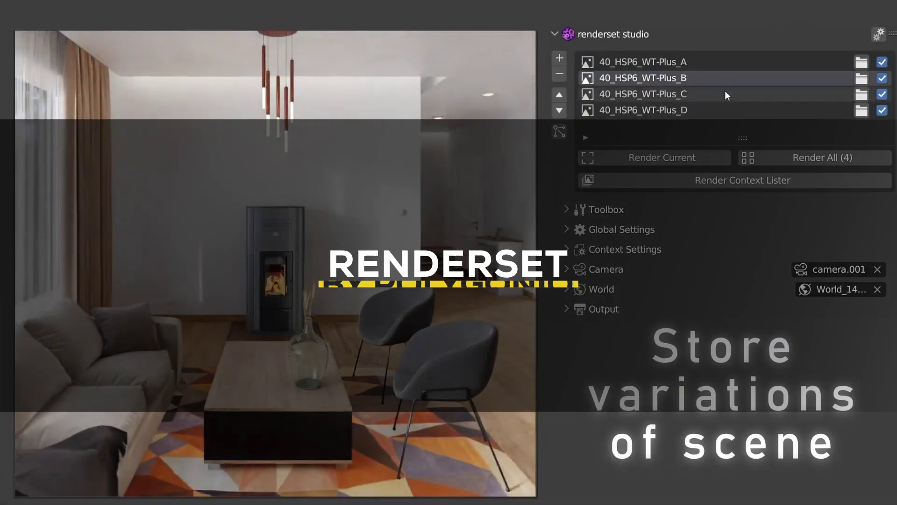
# Step: Switch through the stored renderset contexts: 40_HSP6_WT-Plus_D in the living room and Night, Up and Sad in the robot scene
pyautogui.click(727, 109)
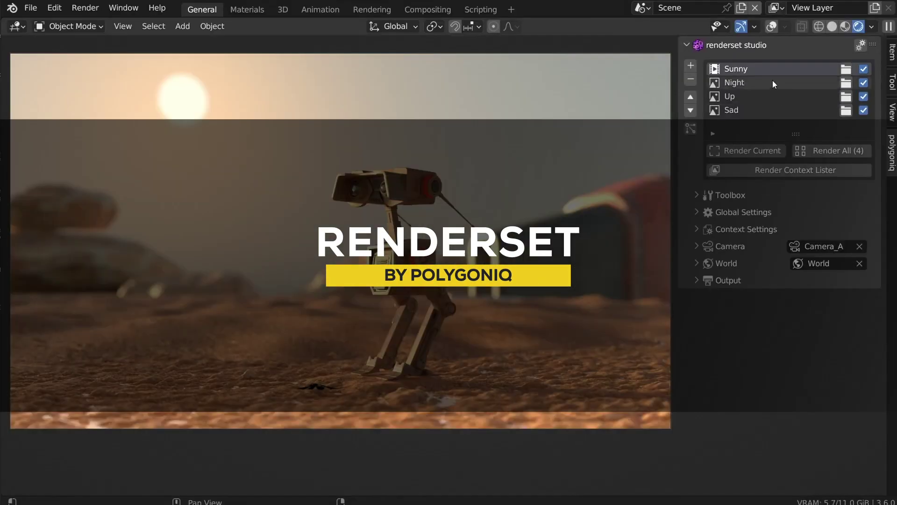
pyautogui.click(772, 82)
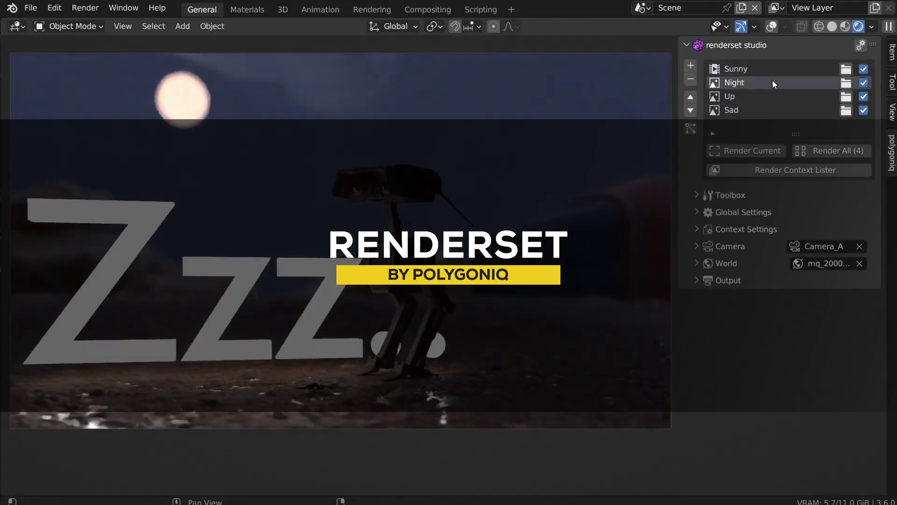
pyautogui.click(771, 96)
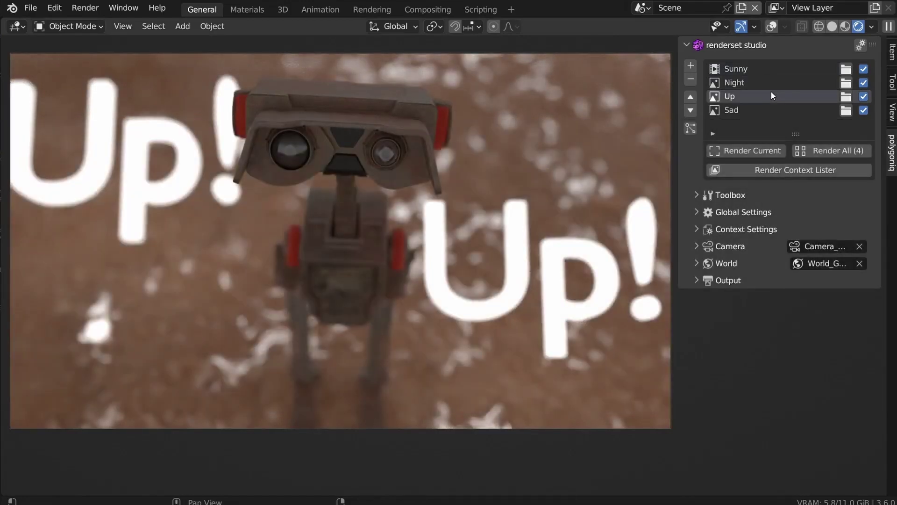
pyautogui.click(769, 109)
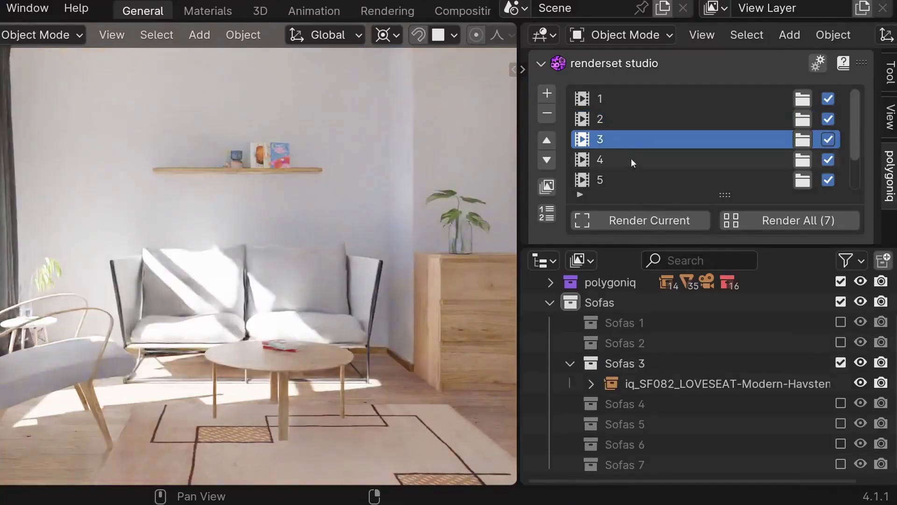
# Step: Compare the sofa scene's variations by switching to iq_sofa-chair_scene_B and back to iq_sofa-chair_scene_A
pyautogui.keyDown('ctrl'); pyautogui.scroll(-4, 631, 161); pyautogui.keyUp('ctrl')
pyautogui.moveTo(322, 280); pyautogui.dragTo(350, 281, button='middle')
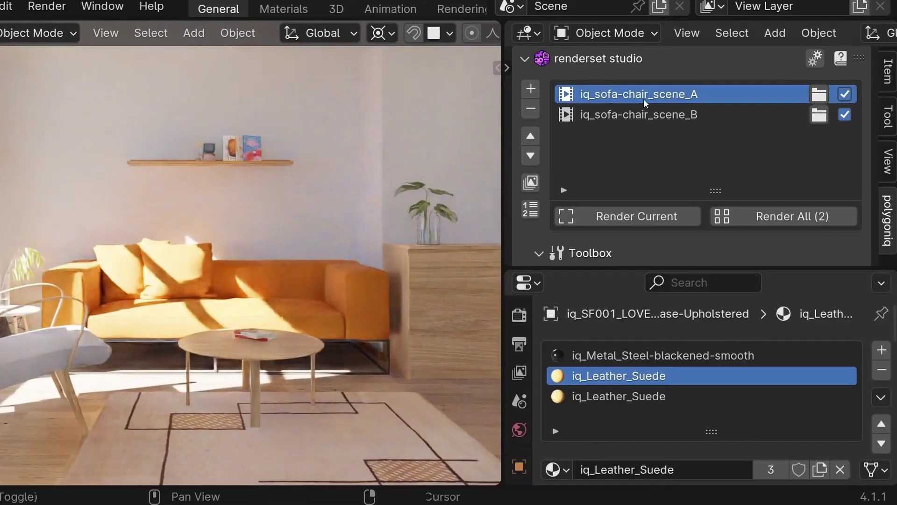
pyautogui.click(641, 114)
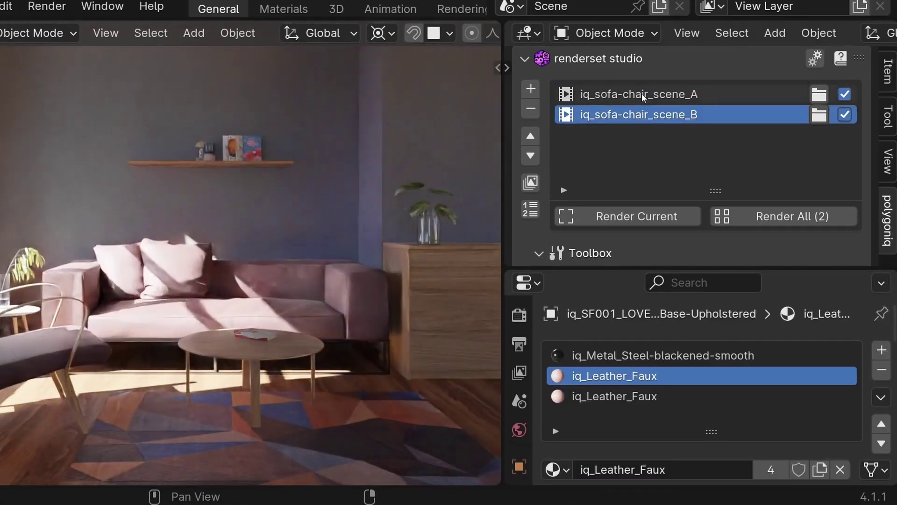
pyautogui.click(641, 94)
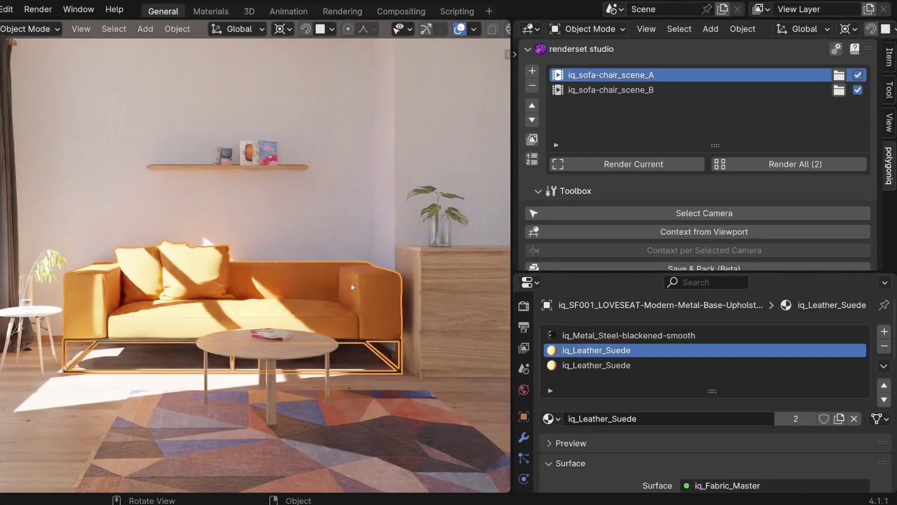
# Step: Store the sofa's two iq_Leather_Suede material slots as properties of the renderset contexts
pyautogui.rightClick(582, 352)
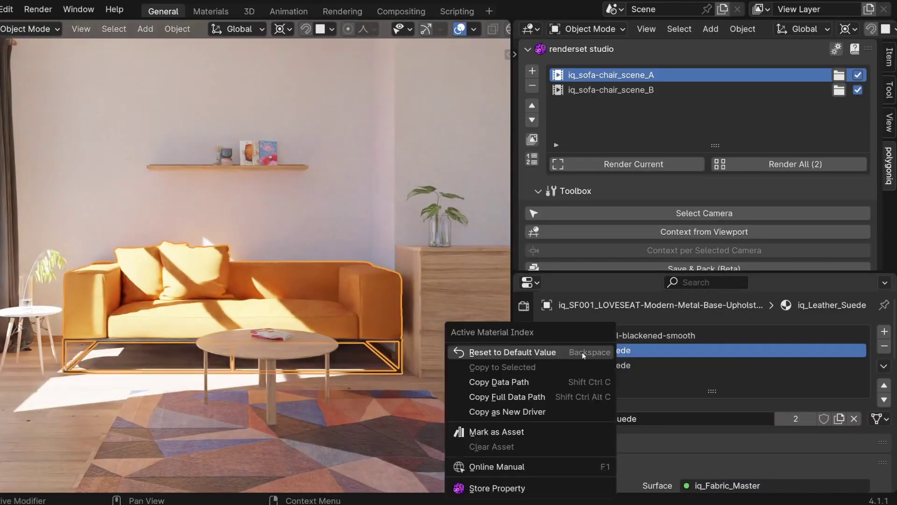
pyautogui.click(580, 365)
pyautogui.rightClick(579, 365)
pyautogui.press('Escape')
# Step: Activate the iq_sofa-chair_scene_B context and assign iq_Leather_Faux to both leather slots of the sofa
pyautogui.click(571, 89)
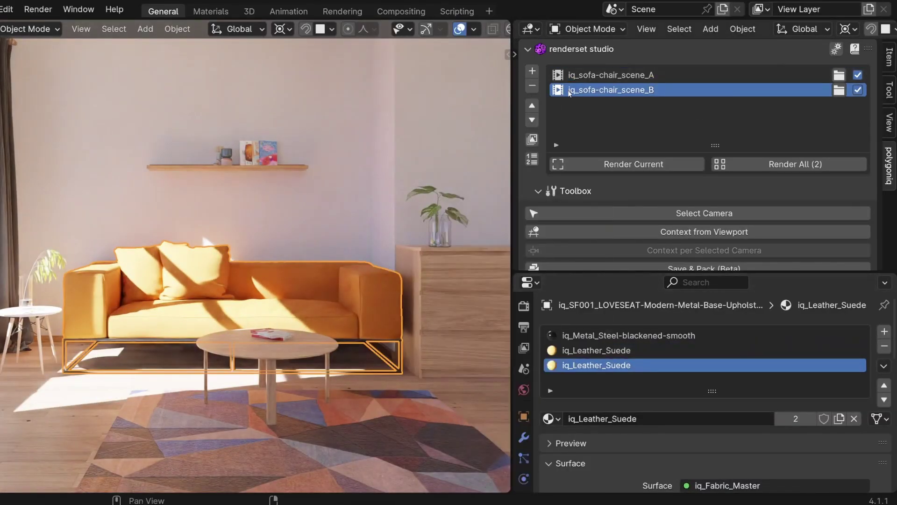
pyautogui.click(580, 350)
pyautogui.click(550, 419)
pyautogui.click(591, 307)
pyautogui.click(580, 365)
pyautogui.click(550, 418)
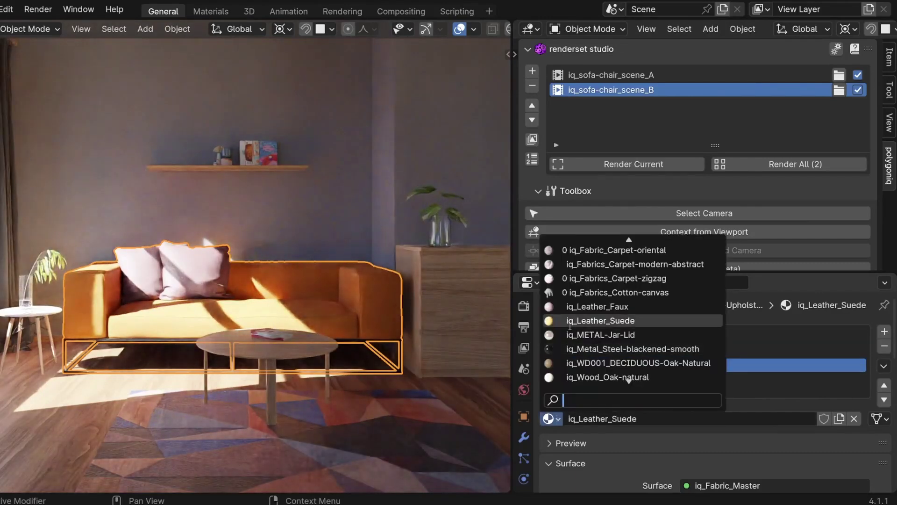
pyautogui.click(593, 304)
# Step: Switch between the two sofa-chair contexts to check each one's sofa material
pyautogui.click(587, 76)
pyautogui.click(590, 90)
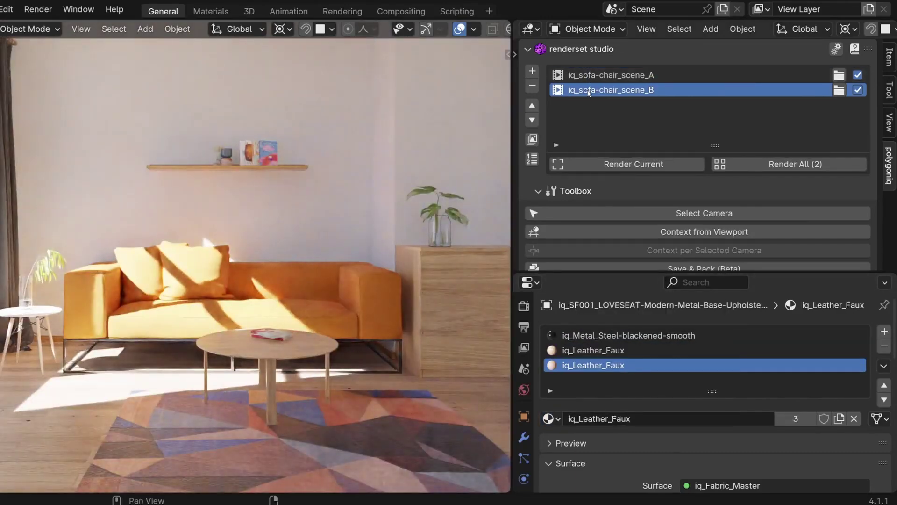
pyautogui.click(592, 75)
# Step: Select the camera and compare its focal length between the iq_sofa-chair_scene_A and iq_sofa-chair_scene_B contexts
pyautogui.click(622, 213)
pyautogui.click(603, 90)
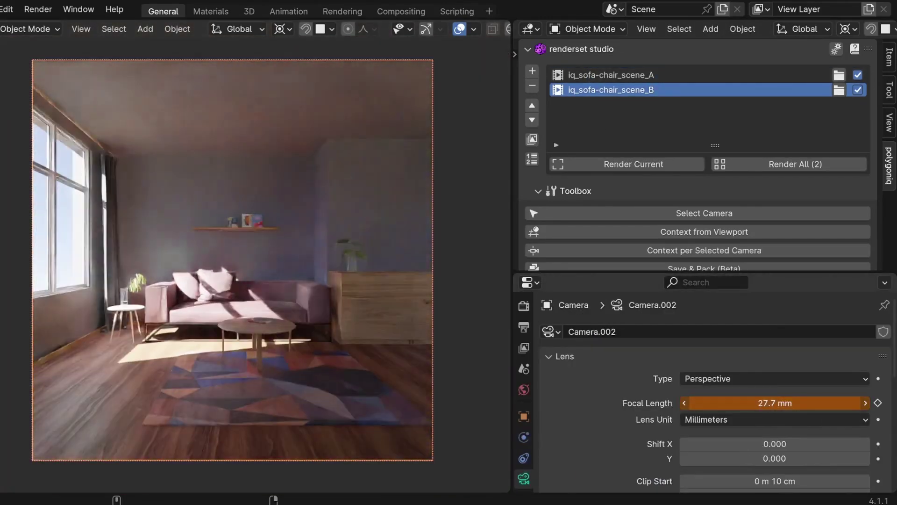
pyautogui.click(602, 75)
pyautogui.click(602, 89)
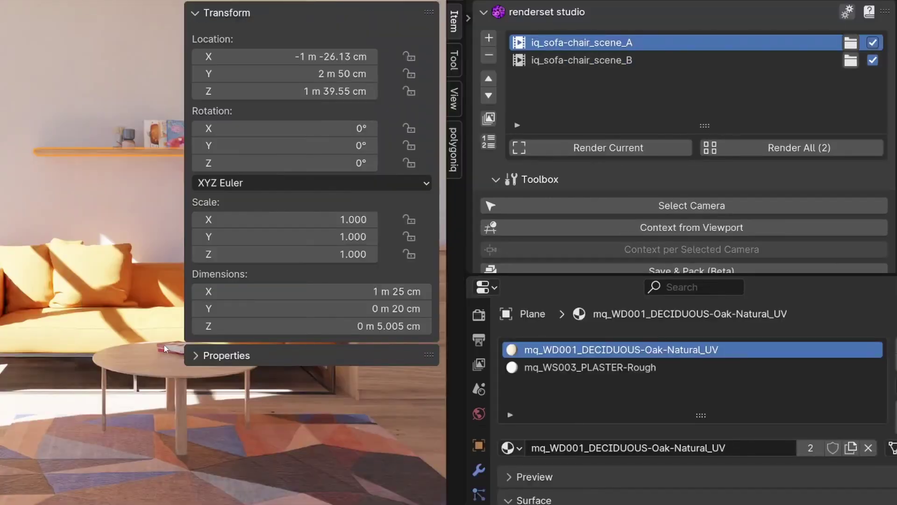
# Step: Compare the wall shelf in both sofa-chair contexts and review the stored properties under the renderset overrides
pyautogui.click(607, 90)
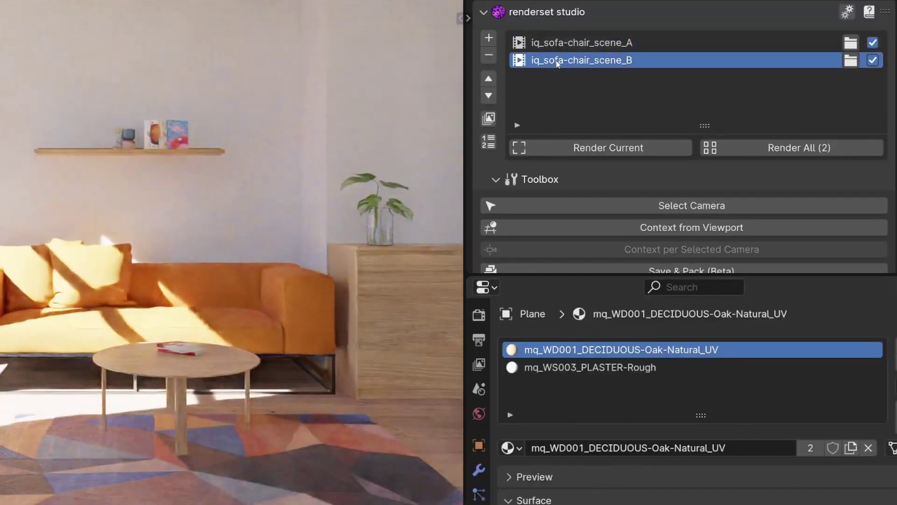
pyautogui.click(561, 42)
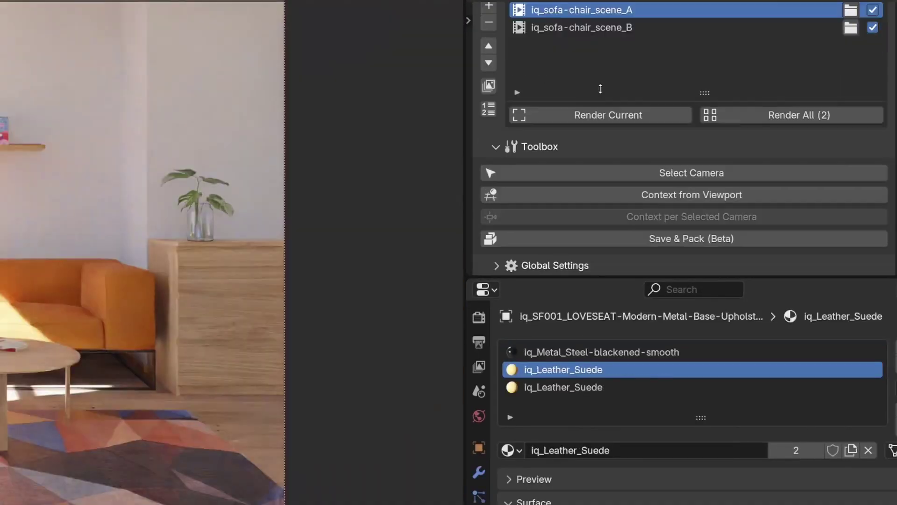
pyautogui.scroll(-10, 652, 229)
pyautogui.click(281, 62)
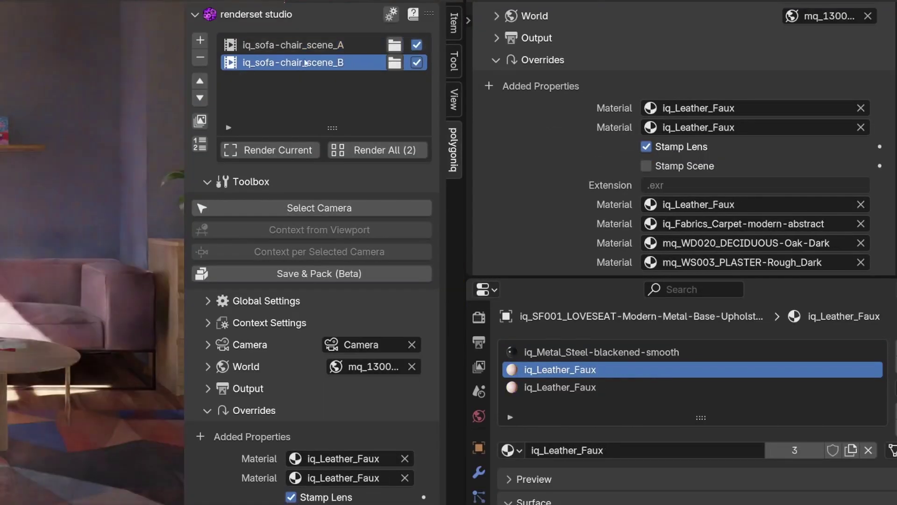
pyautogui.click(281, 42)
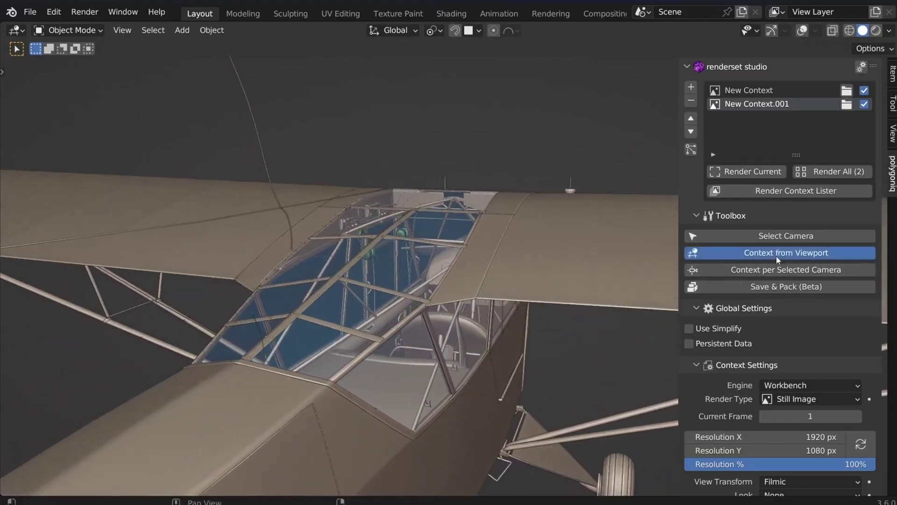
# Step: Create two more renderset contexts from different viewport angles of the airplane and render all contexts
pyautogui.click(777, 255)
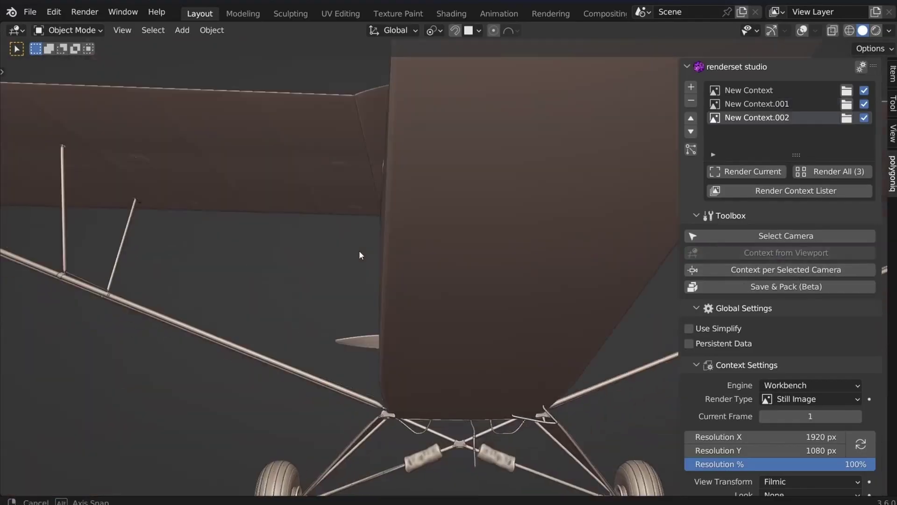
pyautogui.moveTo(360, 252); pyautogui.dragTo(461, 332, button='middle')
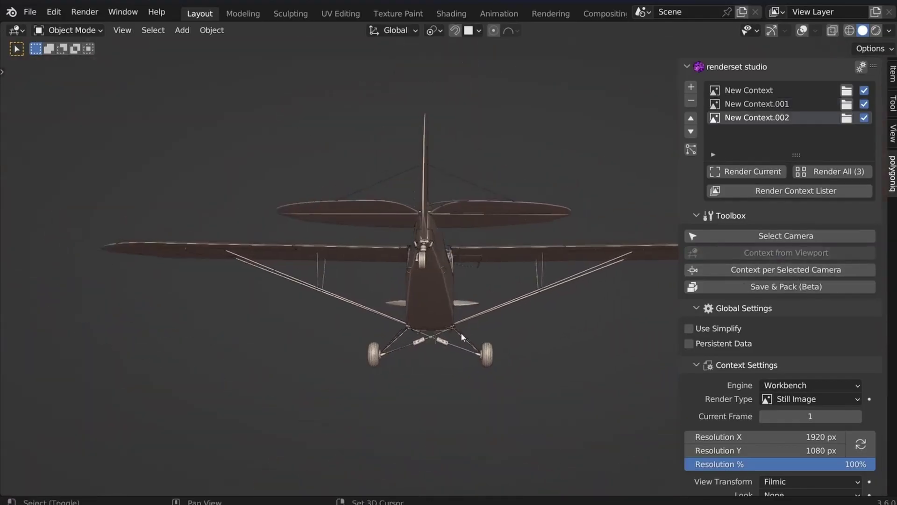
pyautogui.click(811, 254)
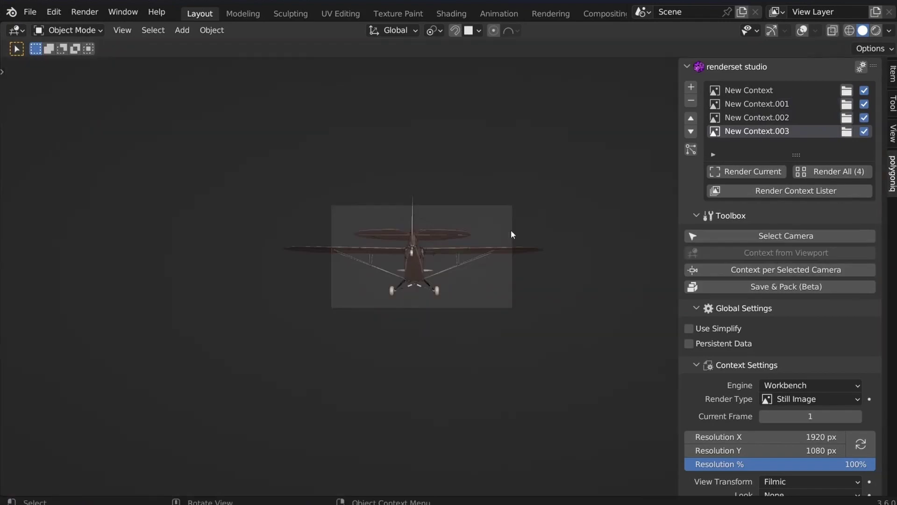
pyautogui.click(820, 172)
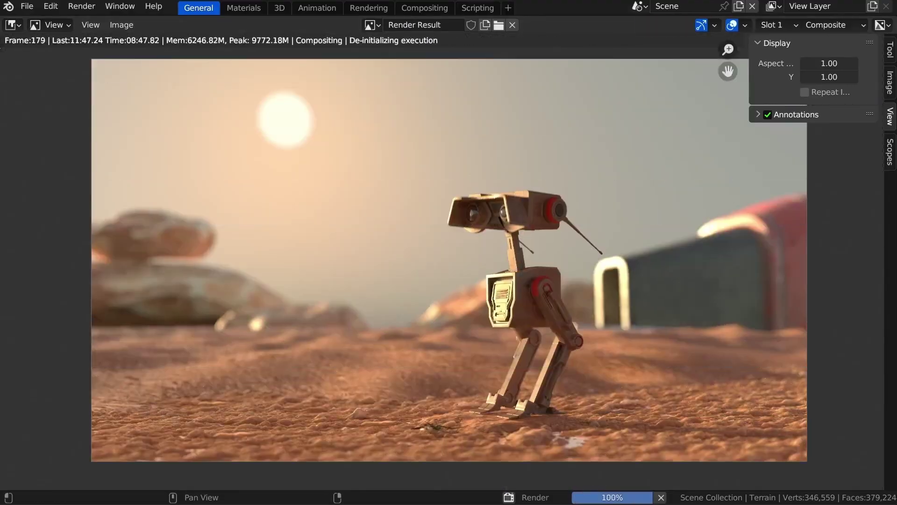
# Step: Inspect the robot render's View Layer passes one by one: DiffCol, Env and AO
pyautogui.click(837, 25)
pyautogui.click(840, 52)
pyautogui.click(845, 29)
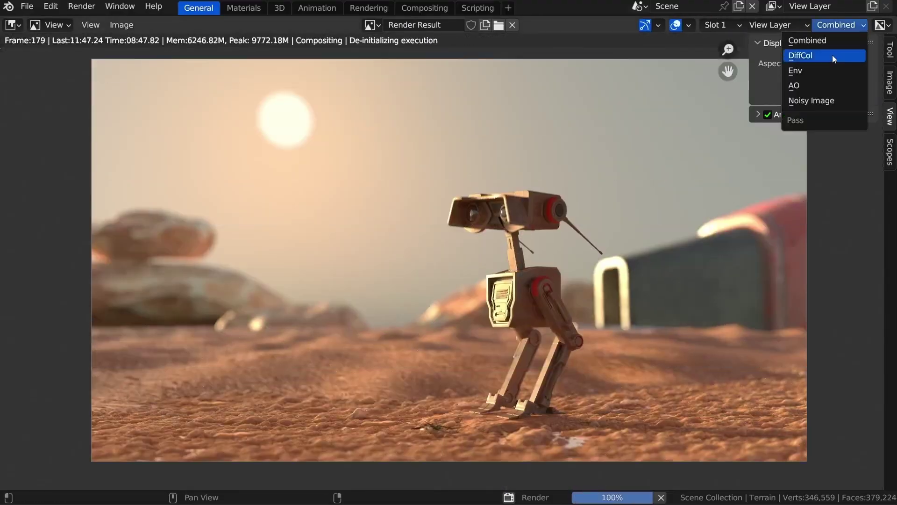
pyautogui.click(832, 55)
pyautogui.click(842, 25)
pyautogui.click(822, 70)
pyautogui.click(842, 26)
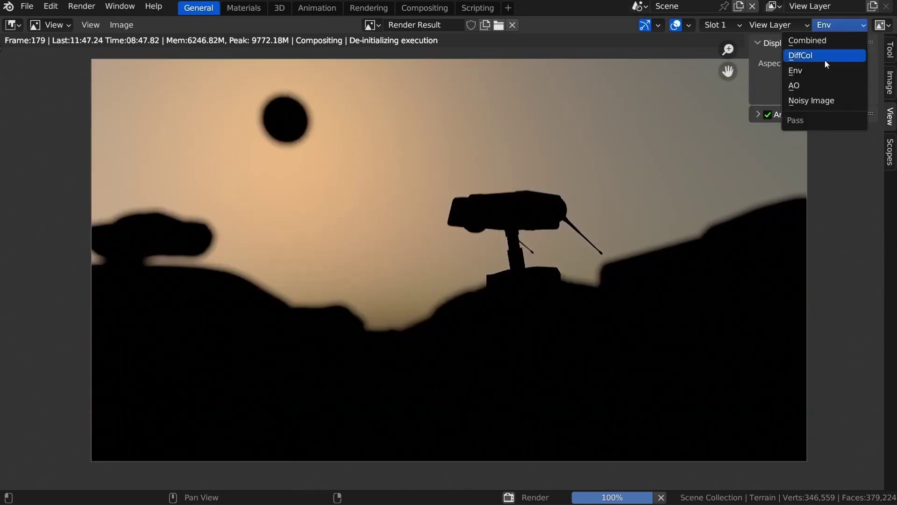
pyautogui.click(821, 86)
pyautogui.click(834, 26)
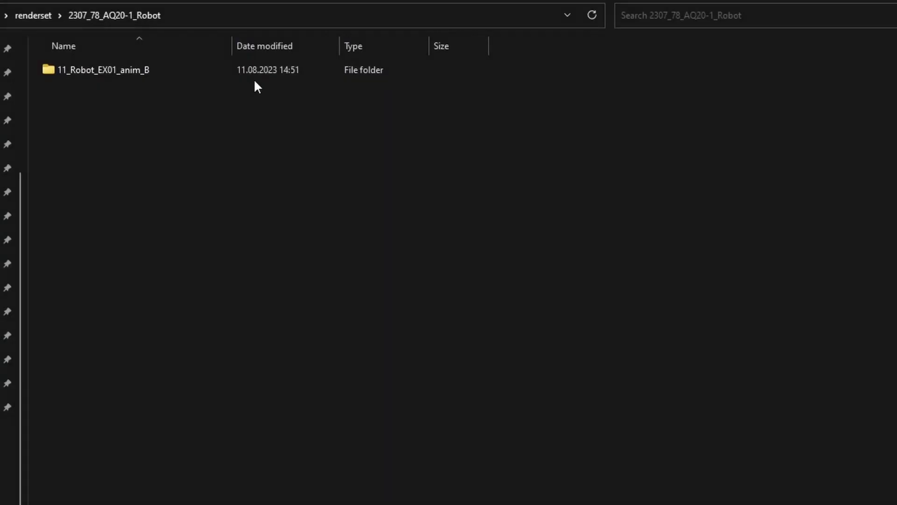
# Step: In File Explorer, open the 11_Robot_EX01_anim_B output folder and its 2023-07-19T15-09-28 subfolder to view the rendered files
pyautogui.doubleClick(254, 70)
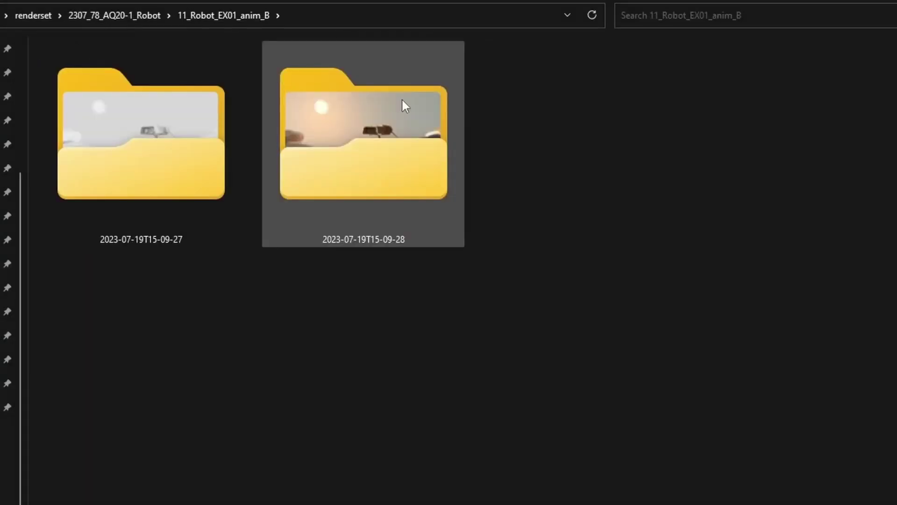
pyautogui.doubleClick(402, 98)
pyautogui.click(194, 169)
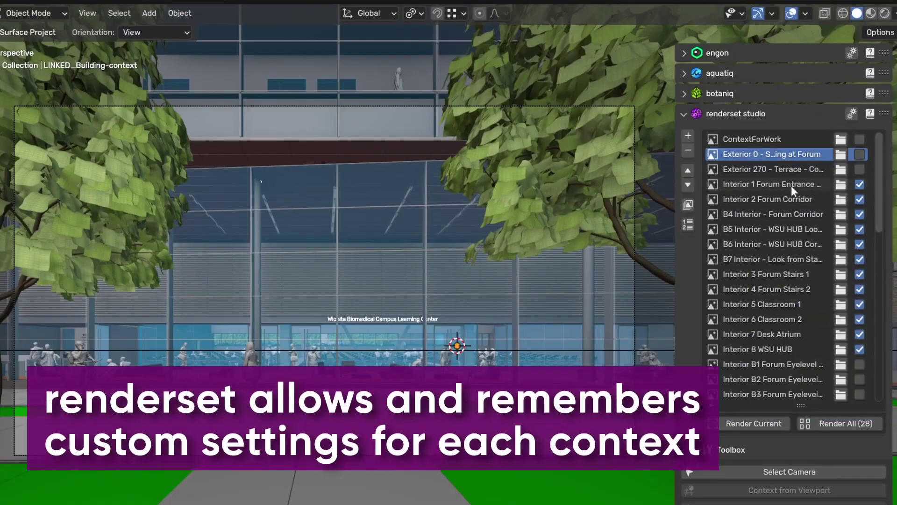
# Step: Go through the building project's contexts, including Interior 1 Forum Entrance, B7 Interior and Interior 8 WSU HUB
pyautogui.click(792, 186)
pyautogui.click(784, 259)
pyautogui.scroll(-8, 783, 243)
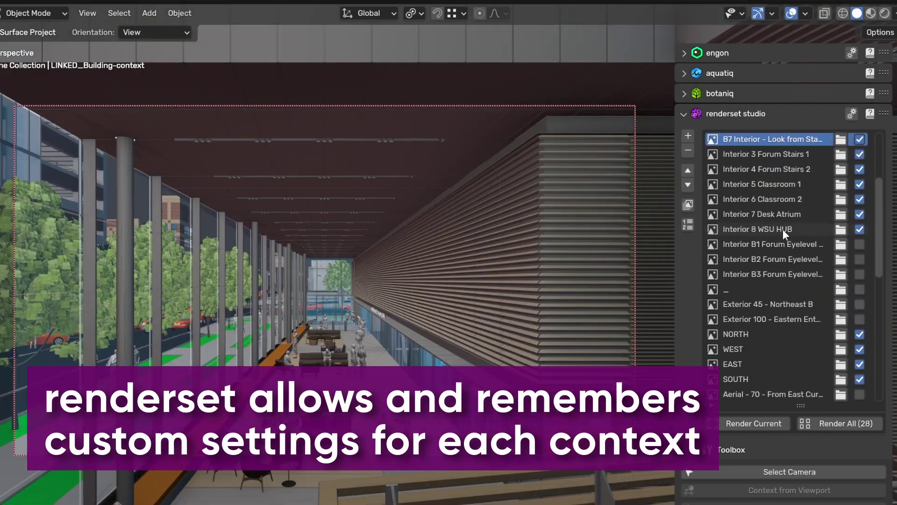
pyautogui.click(783, 229)
pyautogui.scroll(-6, 781, 245)
pyautogui.scroll(-6, 781, 245)
pyautogui.click(793, 244)
pyautogui.scroll(-7, 793, 244)
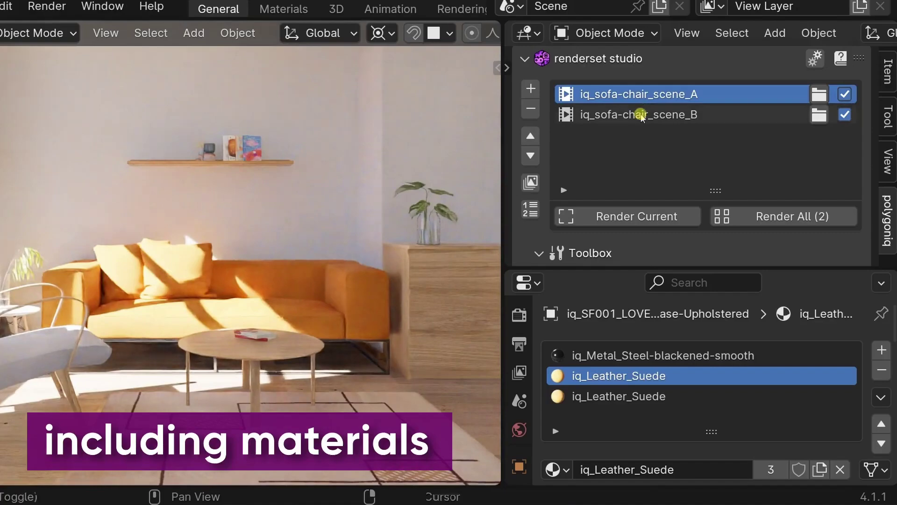
# Step: Preview the iq_sofa-chair_scene_B context and step through the numbered sofa collection contexts from 4 onward
pyautogui.click(642, 114)
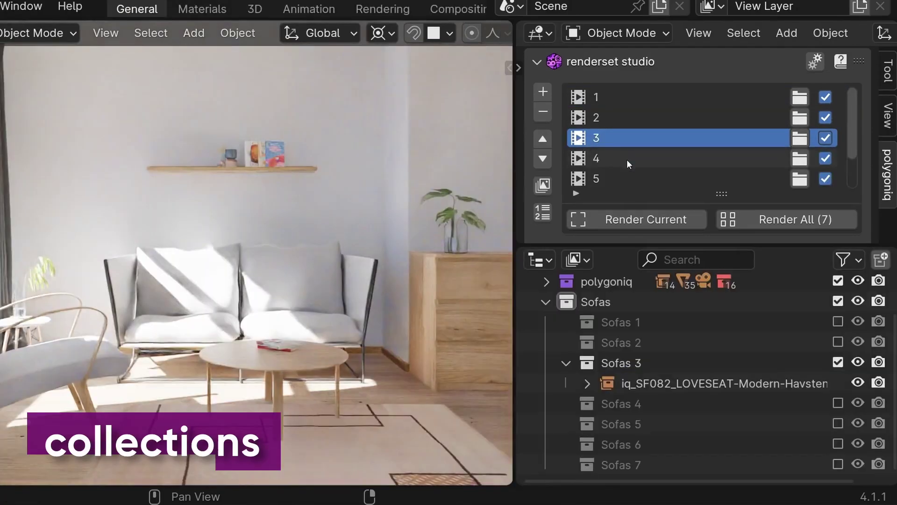
pyautogui.click(627, 159)
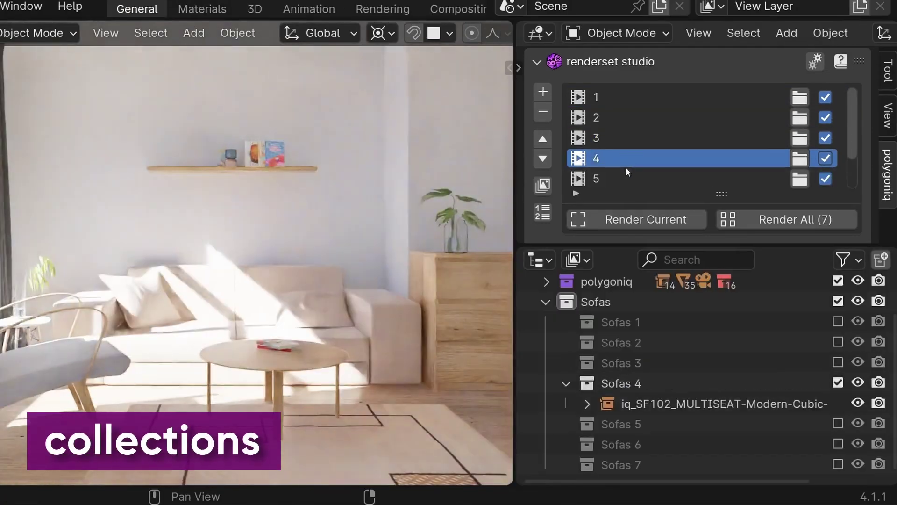
pyautogui.click(625, 178)
pyautogui.scroll(-2, 629, 168)
pyautogui.click(630, 161)
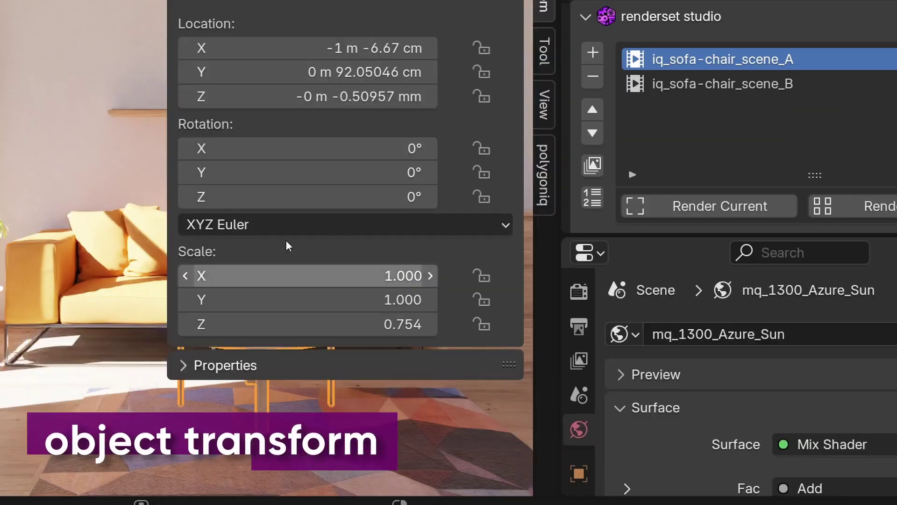
# Step: Store the coffee table's scale as a property of the renderset contexts
pyautogui.rightClick(289, 275)
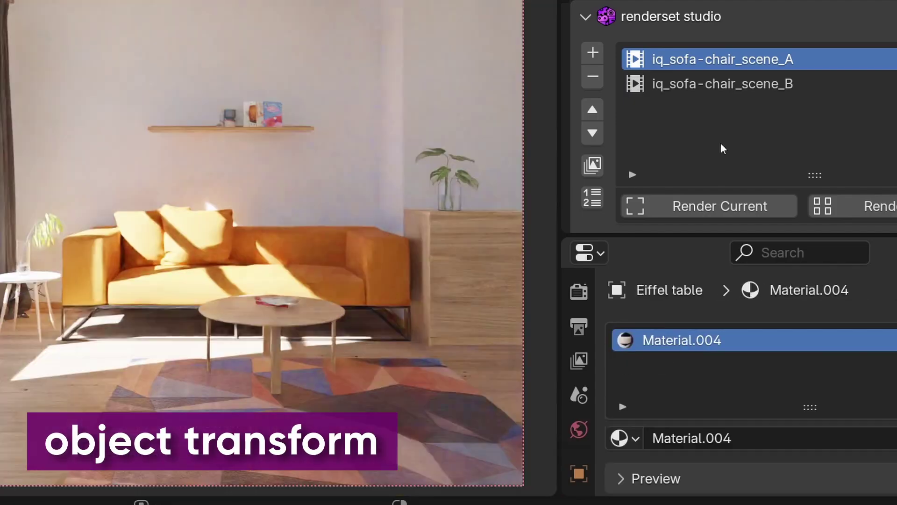